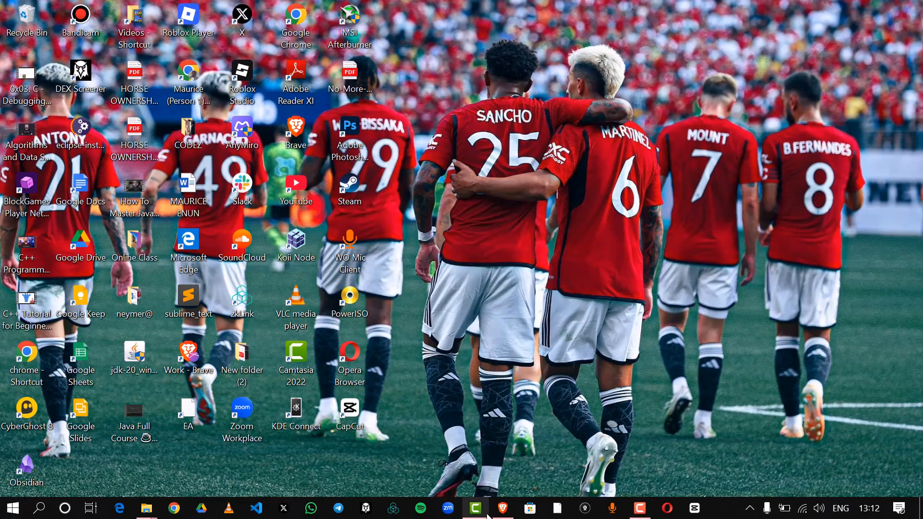
- Switch to the Brave browser and check the account options offered on the Etsy home page
mouse_move(495, 514)
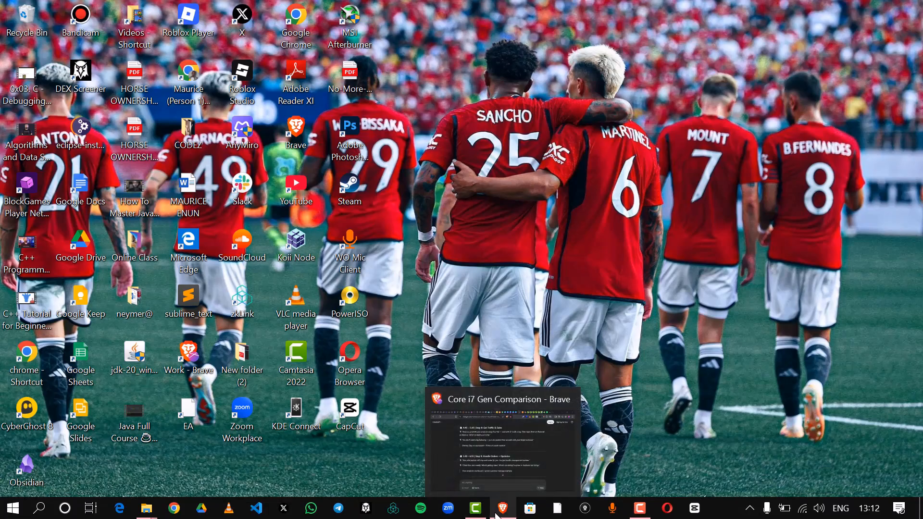
click(503, 508)
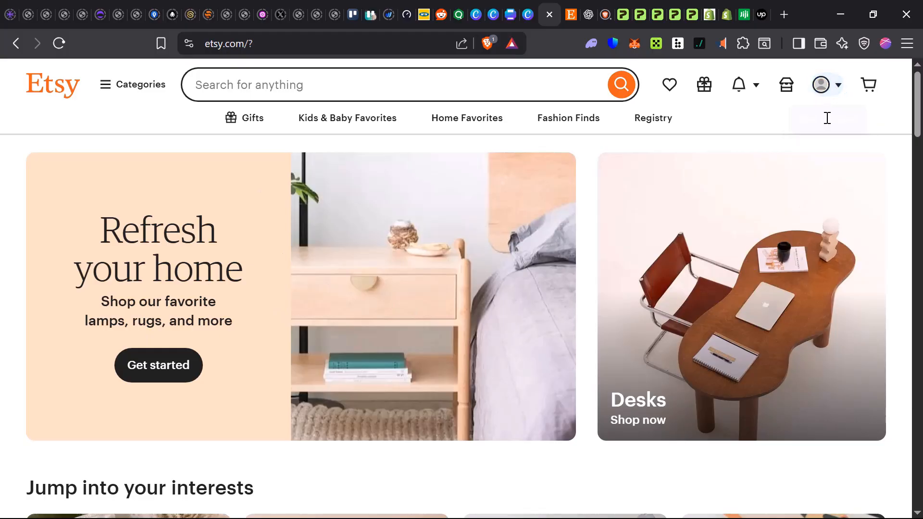
click(838, 89)
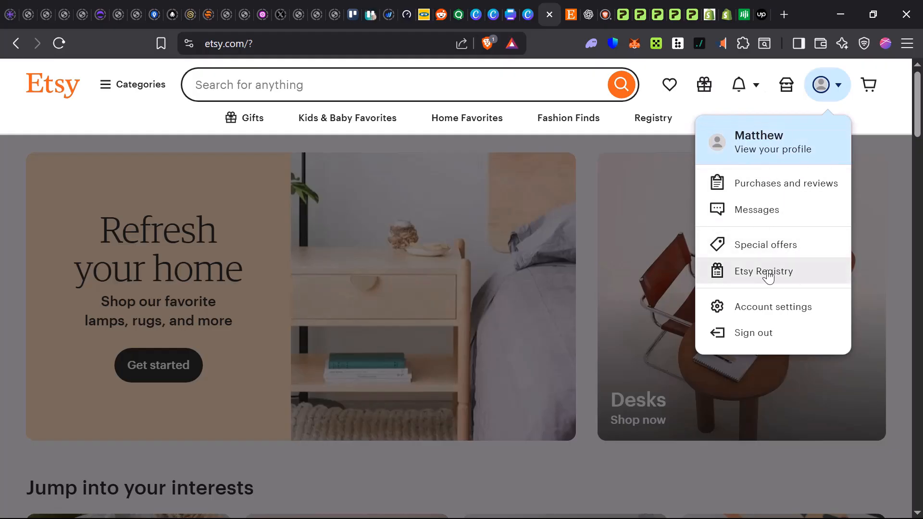
click(868, 119)
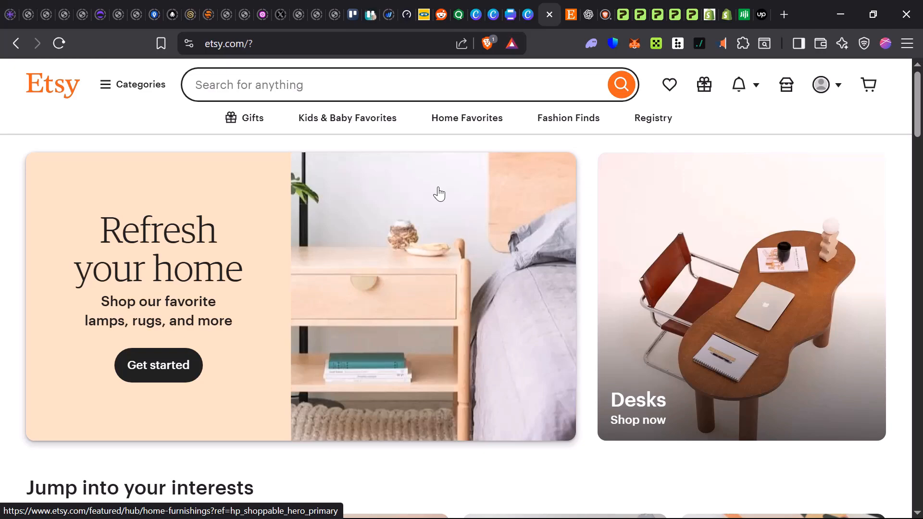
- Switch to the Printify search results, open the Printify website and go to the connected store's dashboard
click(598, 16)
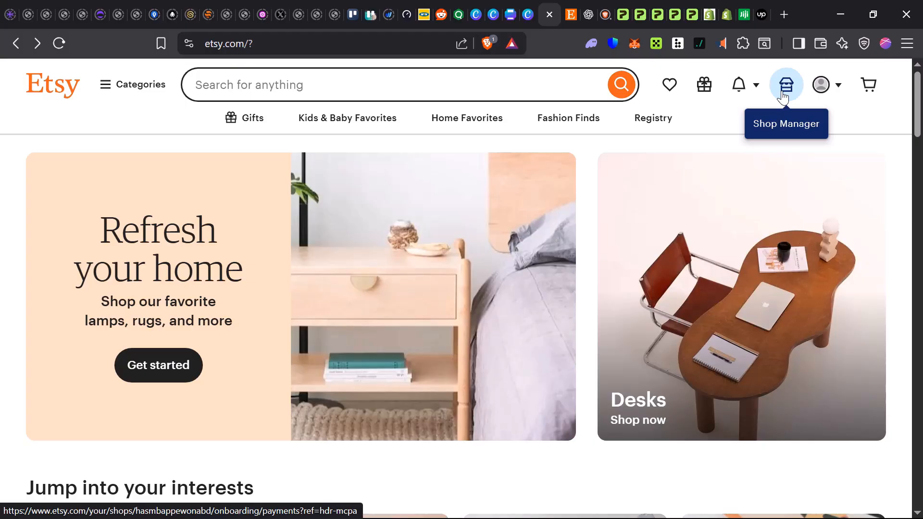
click(604, 16)
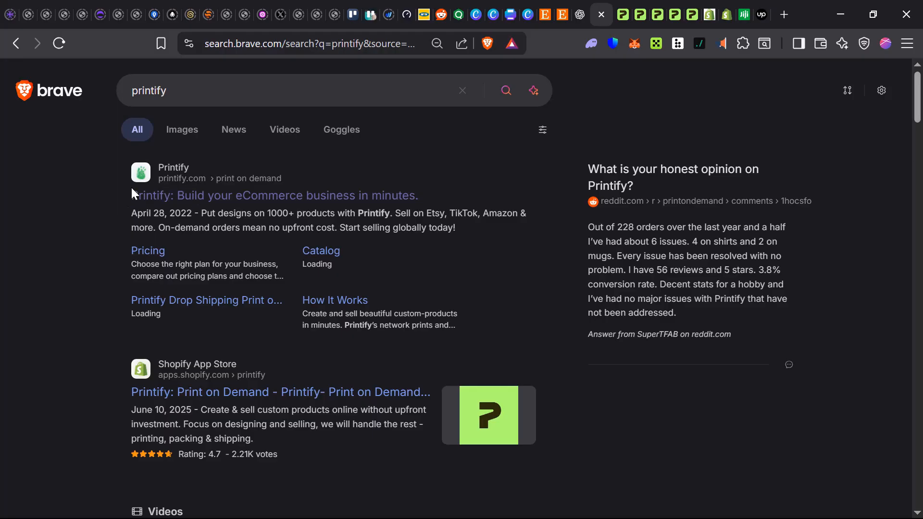
click(196, 206)
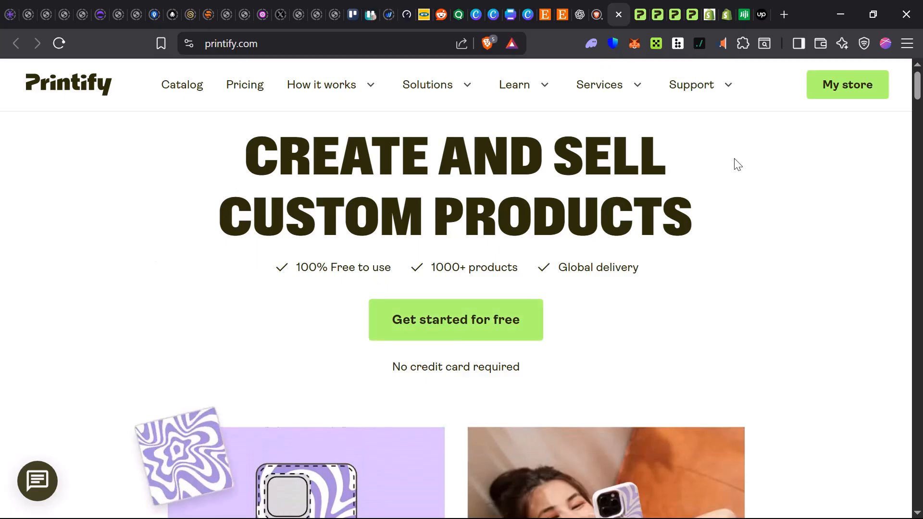
click(854, 89)
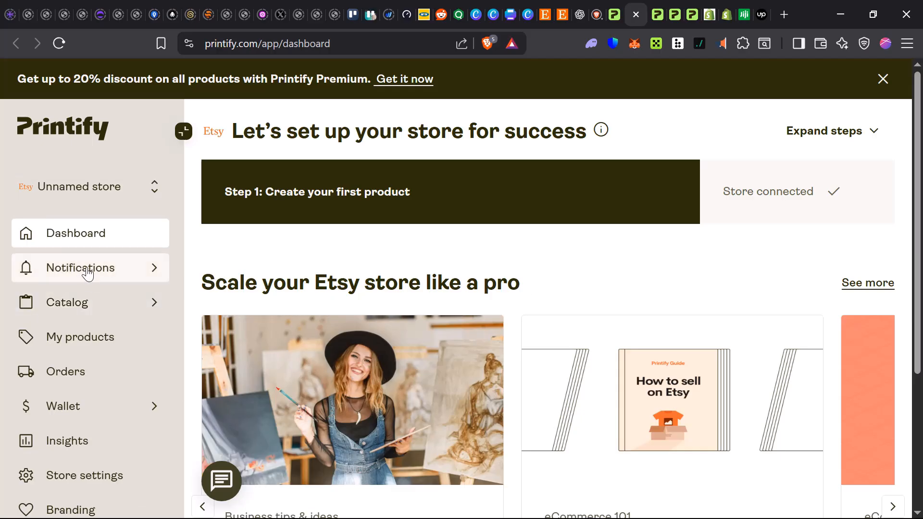
- Open the store's My Products page and go from there to the Printify product catalog
click(107, 344)
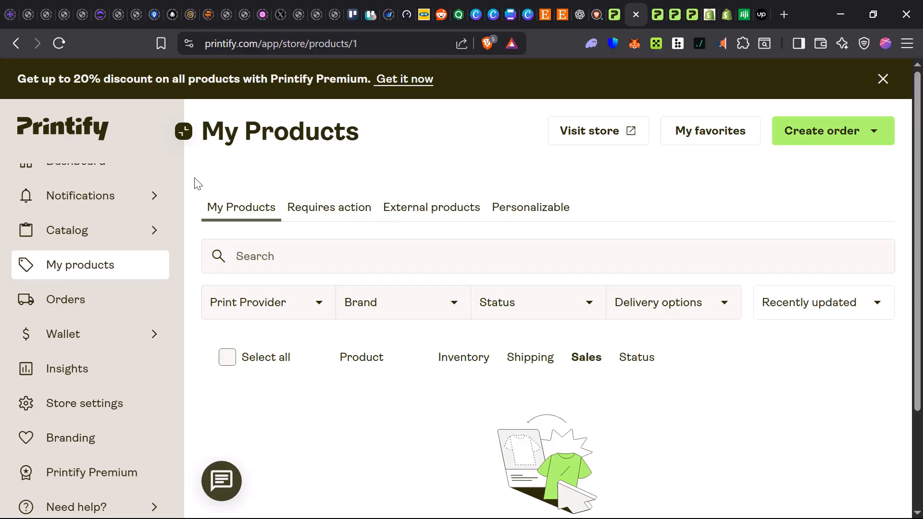
scroll(307, 495, down, 3)
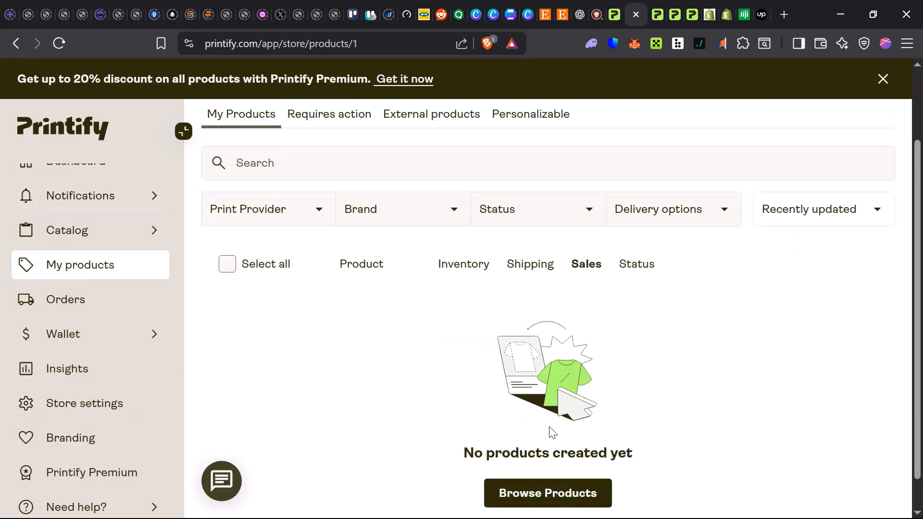
click(577, 463)
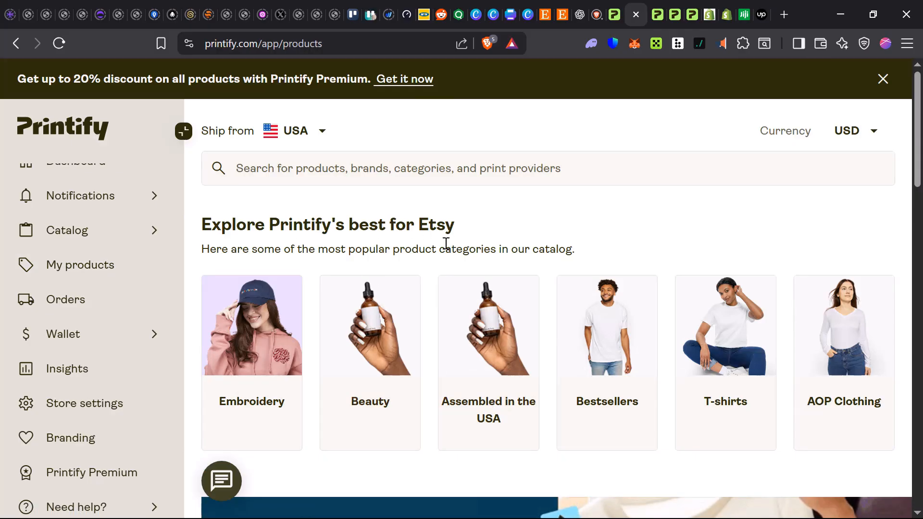
- Look through the catalog's Etsy picks and New Arrivals for Etsy, comparing product types, starting prices and available variants
scroll(313, 327, down, 2)
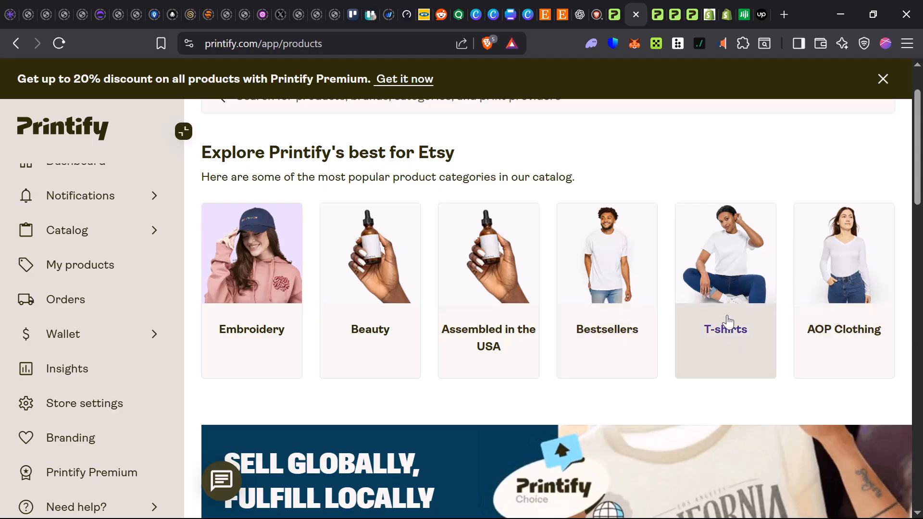
scroll(605, 287, down, 10)
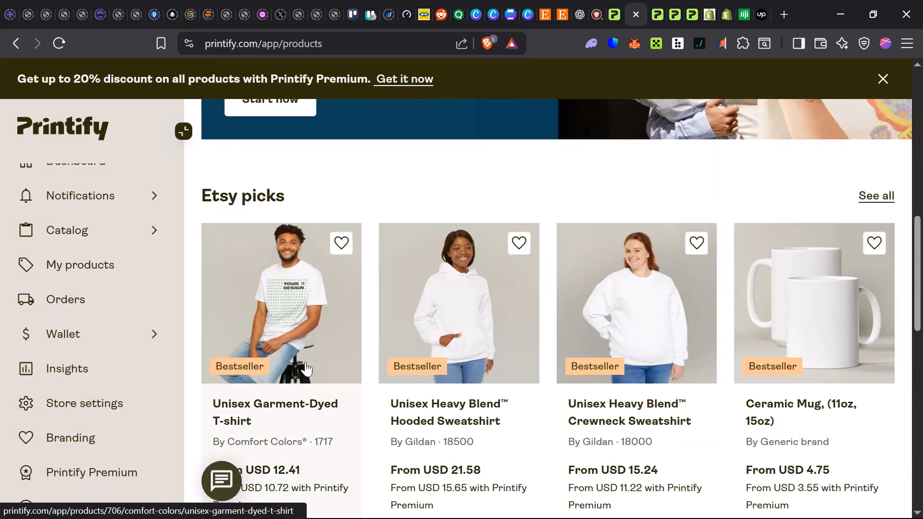
scroll(304, 359, down, 3)
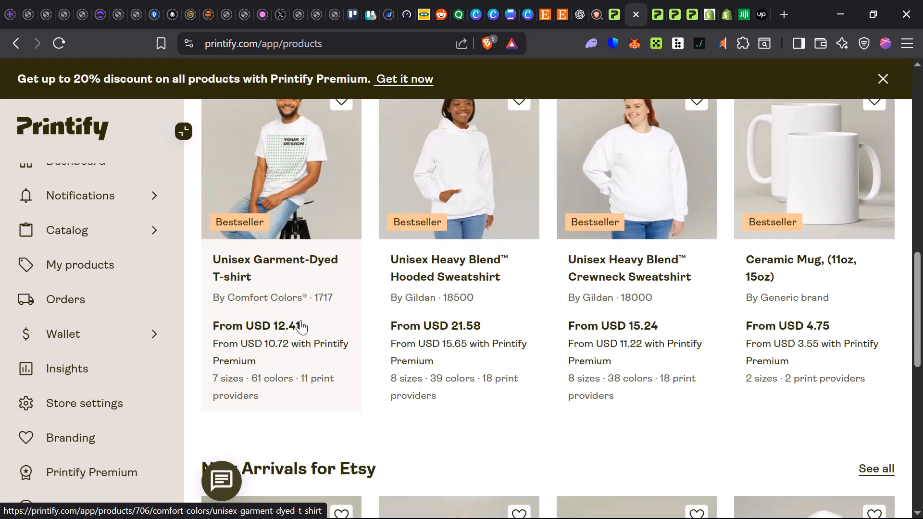
scroll(302, 327, up, 3)
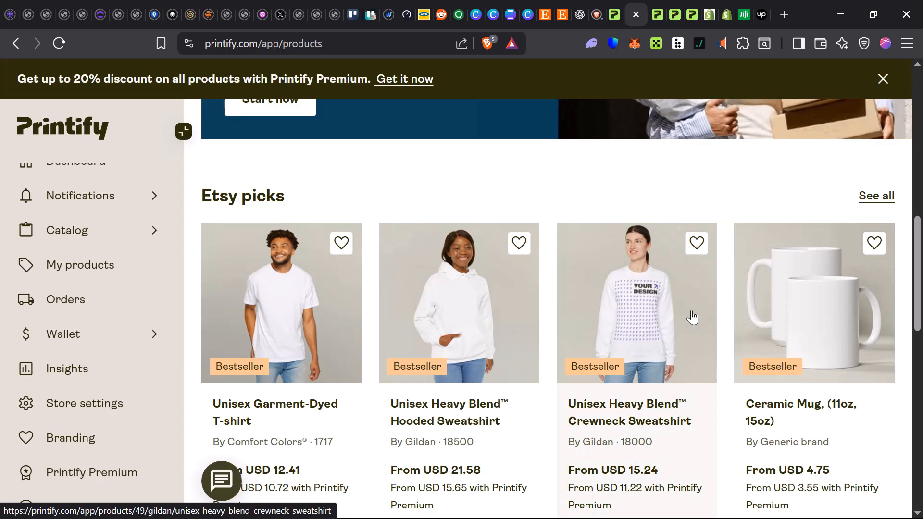
scroll(332, 330, down, 7)
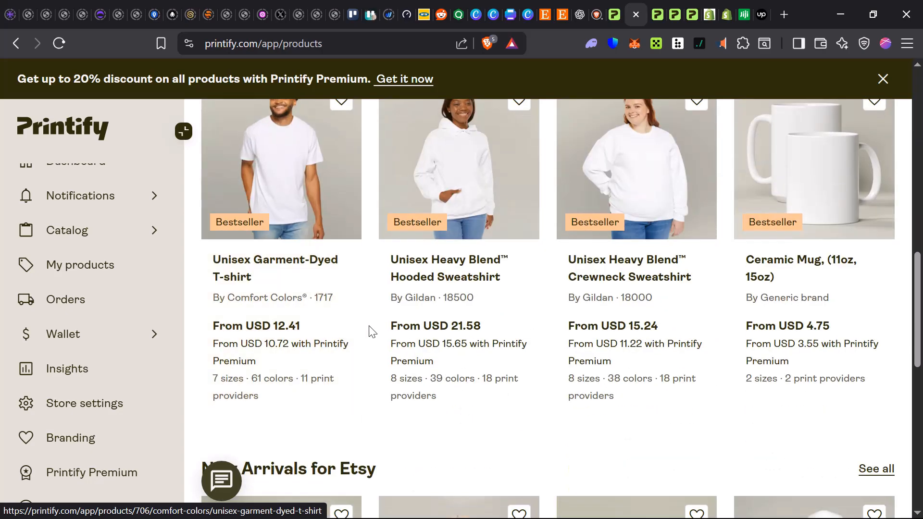
scroll(366, 340, down, 1)
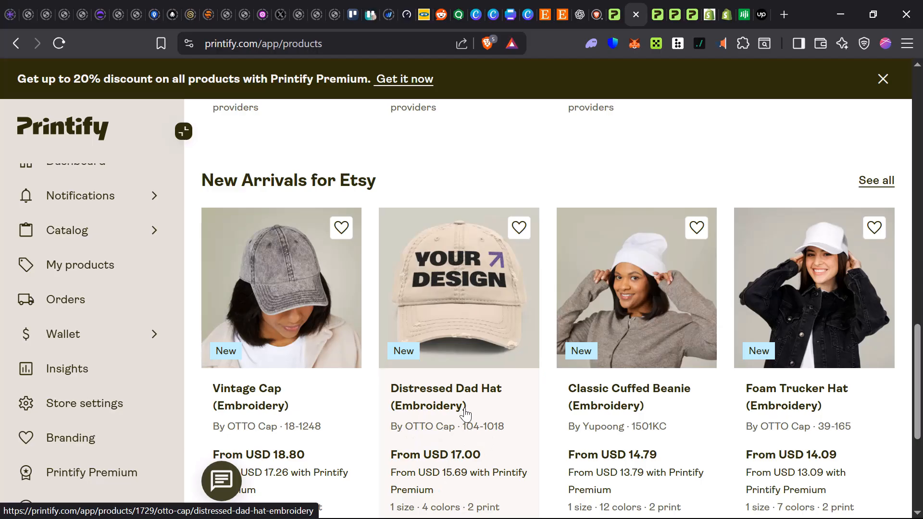
scroll(487, 389, up, 1)
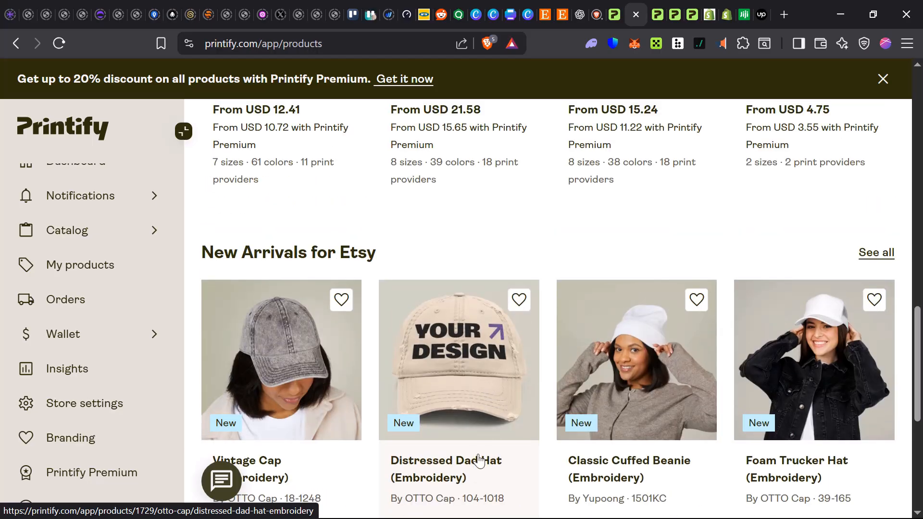
scroll(488, 404, down, 1)
scroll(460, 382, up, 2)
scroll(469, 382, up, 1)
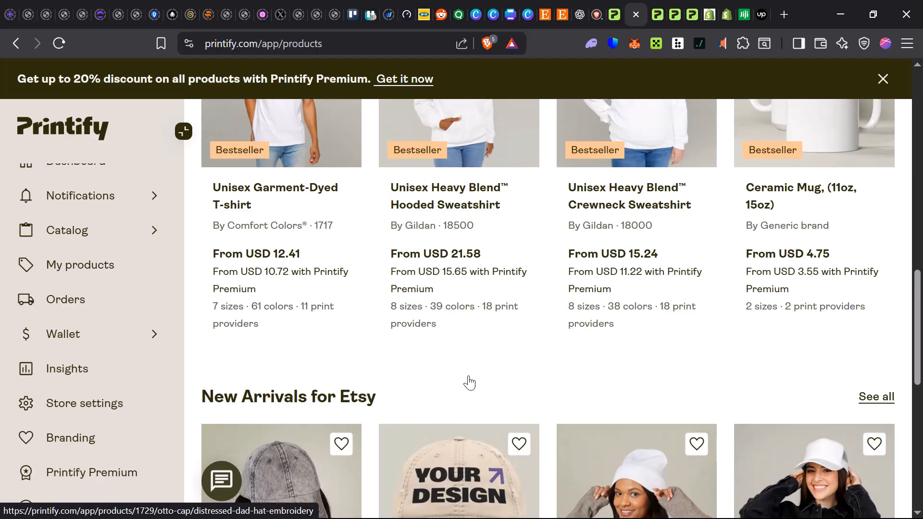
scroll(482, 495, down, 1)
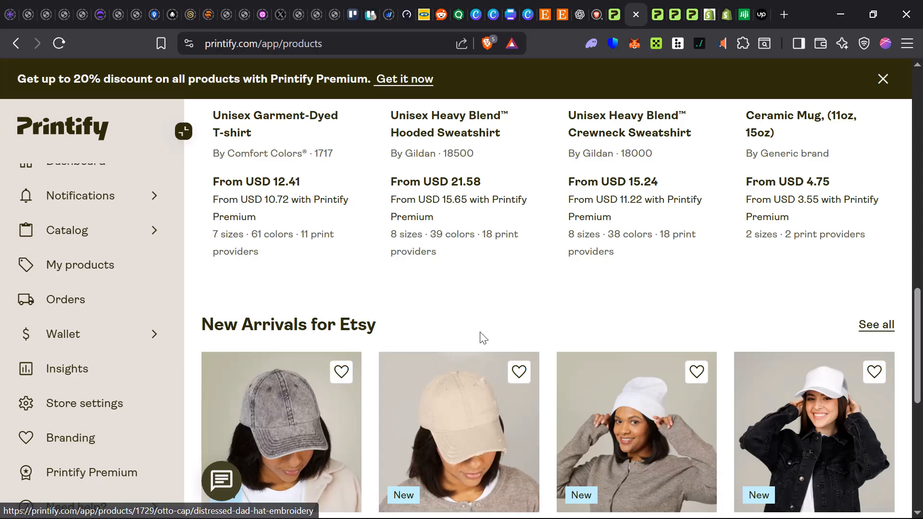
scroll(493, 331, up, 1)
scroll(493, 329, up, 3)
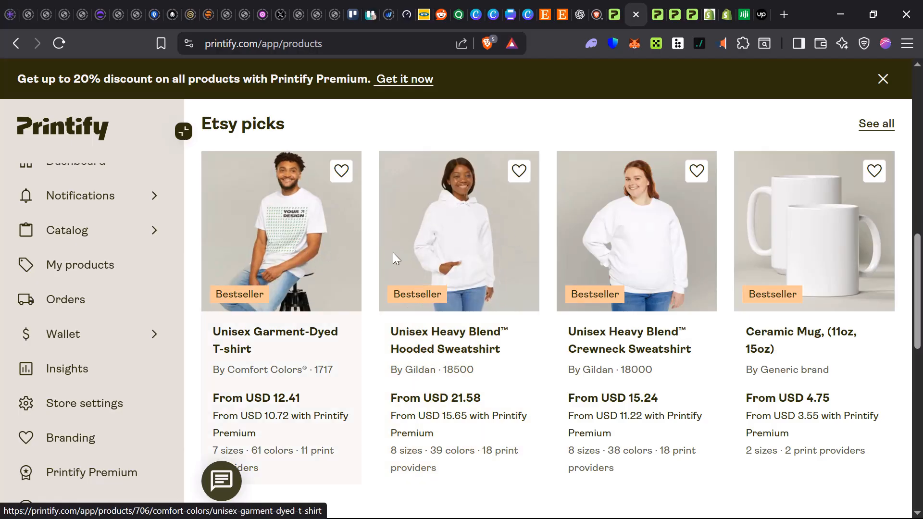
- Open the Unisex Heavy Blend Hooded Sweatshirt and review its description, decoration methods, fulfillment options, colors, sizes and print areas
click(464, 243)
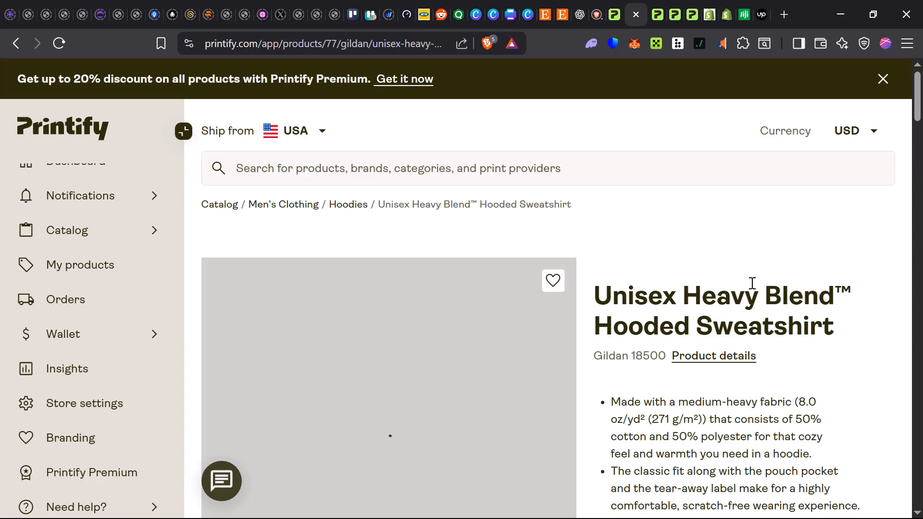
scroll(761, 335, down, 6)
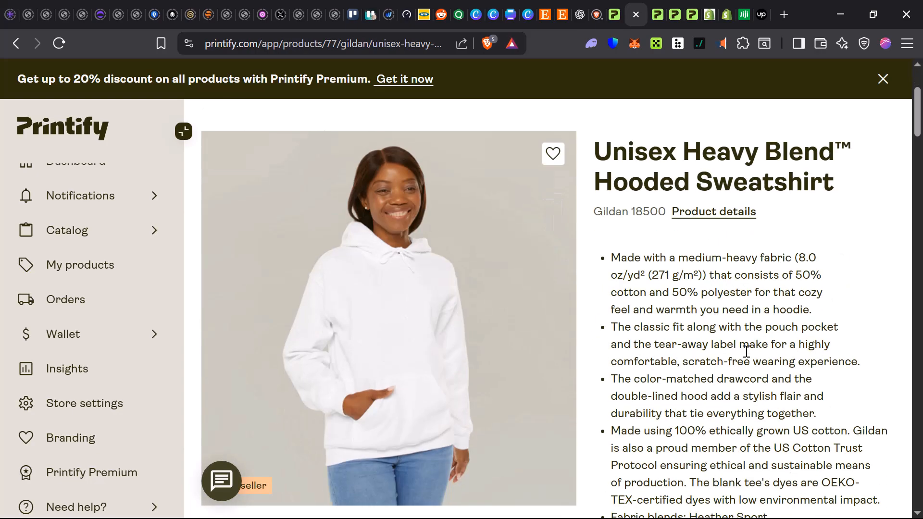
scroll(663, 240, down, 6)
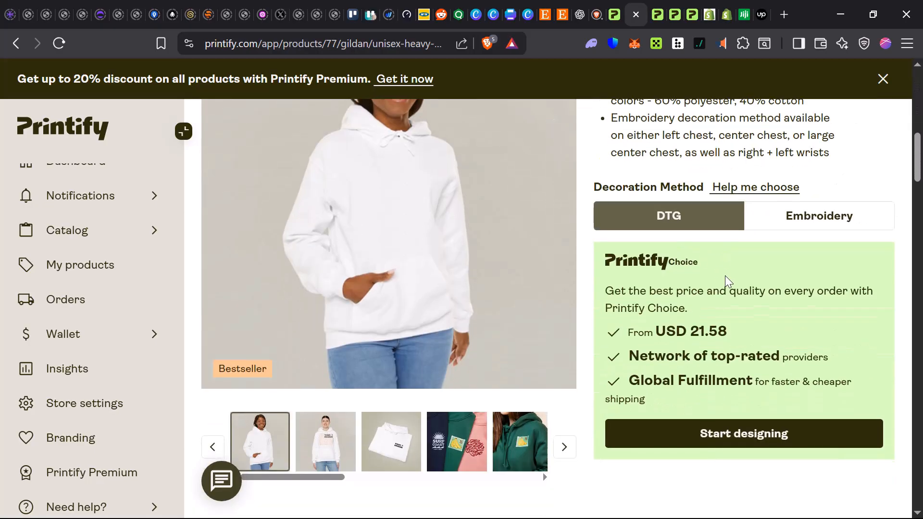
scroll(721, 283, down, 2)
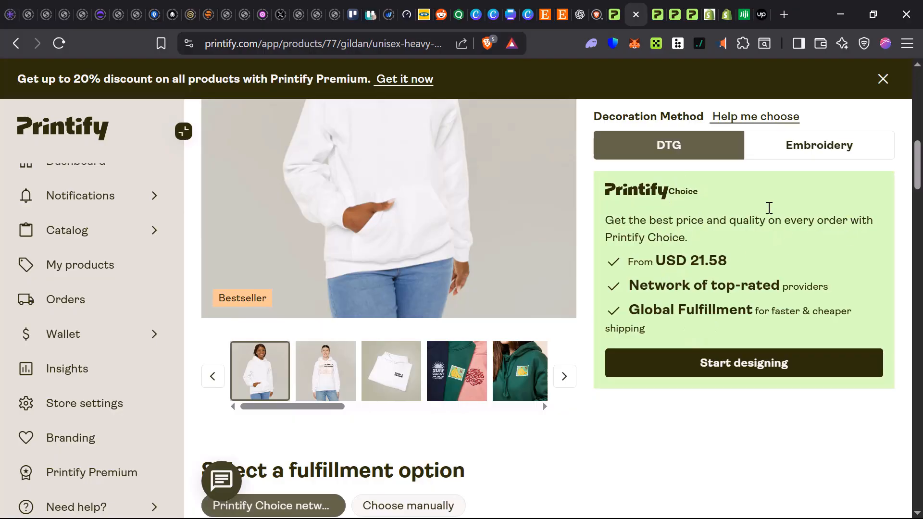
scroll(533, 300, down, 6)
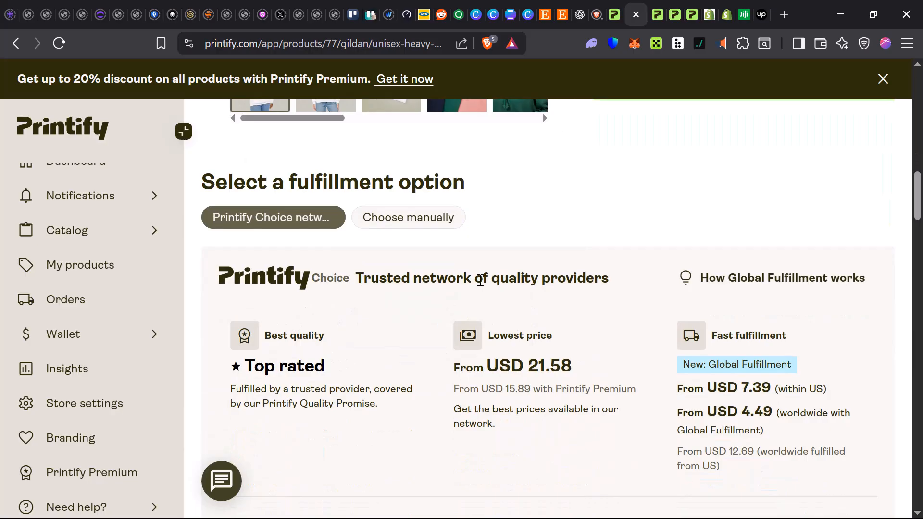
scroll(592, 311, down, 7)
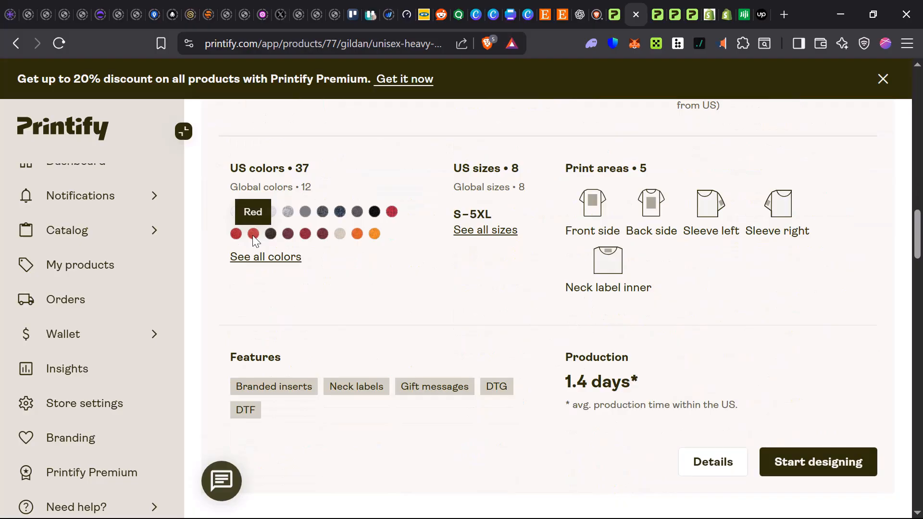
scroll(469, 238, up, 1)
scroll(477, 240, up, 13)
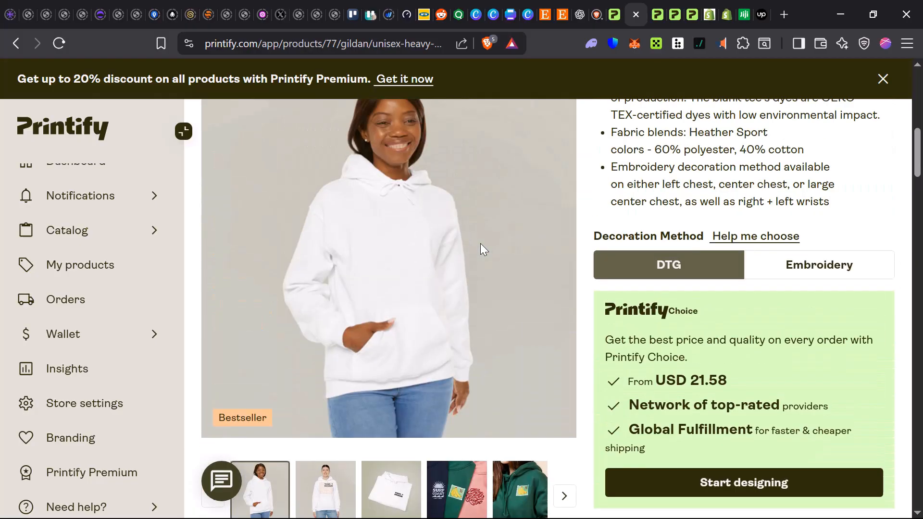
scroll(500, 419, down, 3)
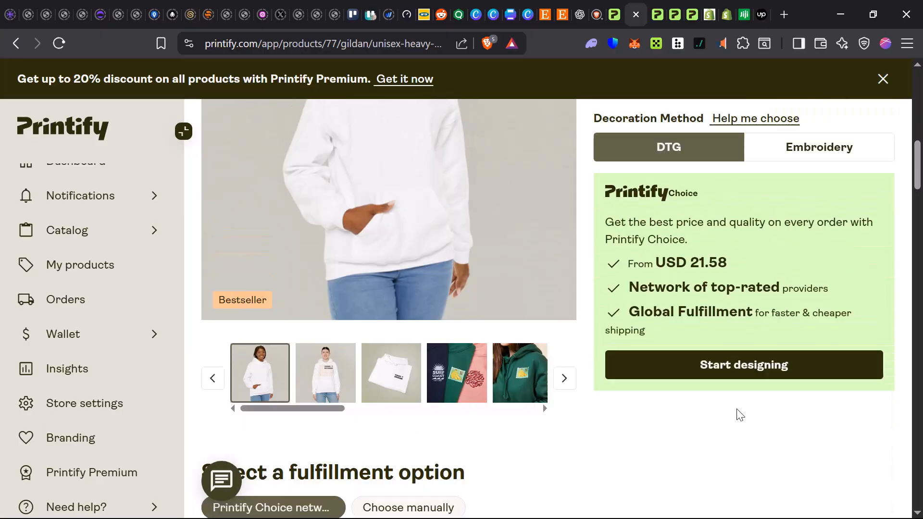
scroll(750, 408, up, 4)
scroll(753, 406, up, 4)
scroll(677, 410, down, 8)
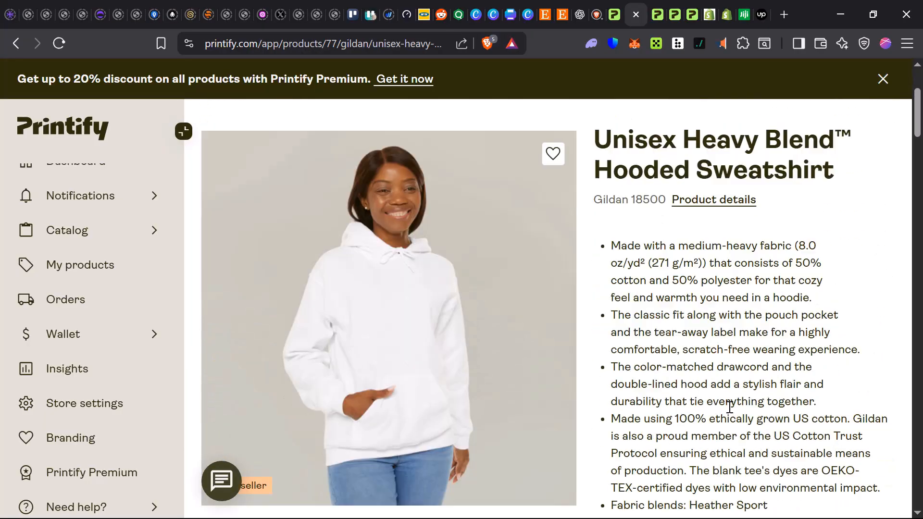
scroll(472, 334, down, 7)
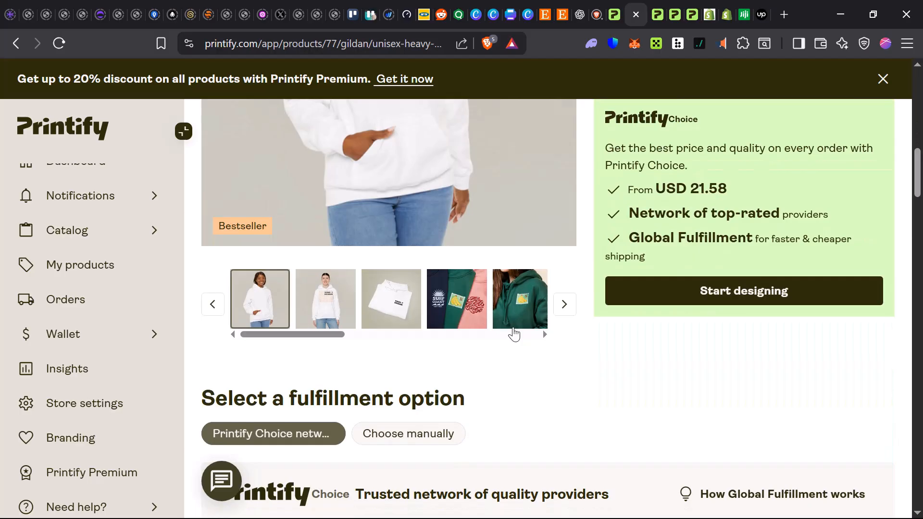
- Start designing the hooded sweatshirt and follow the Product Creator tour through product information and adding a design layer
click(730, 226)
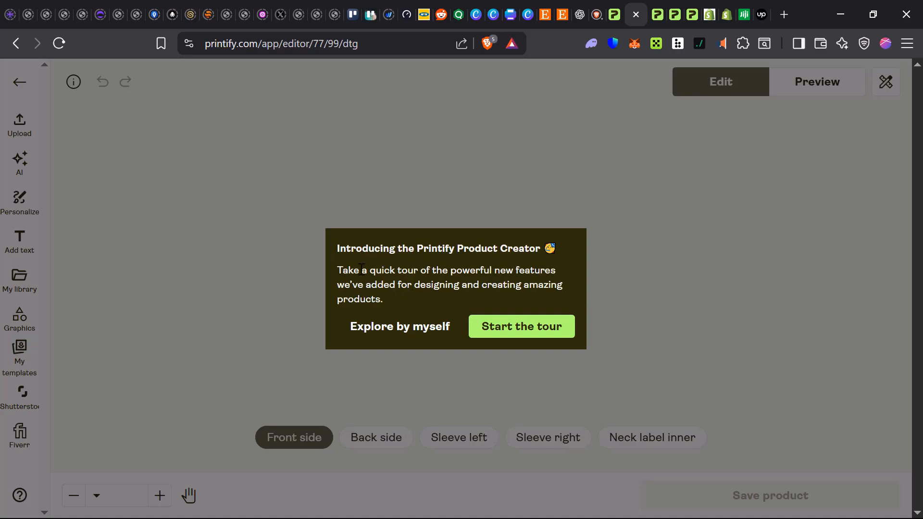
click(524, 326)
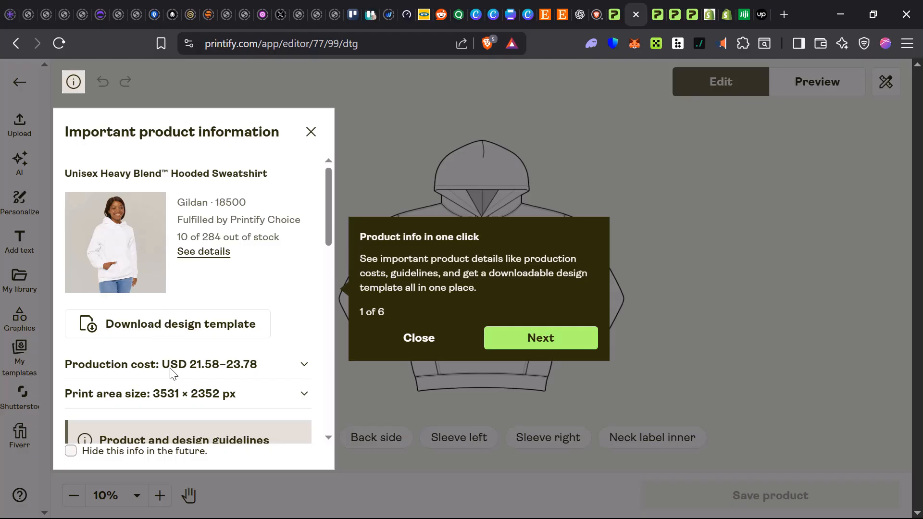
click(557, 342)
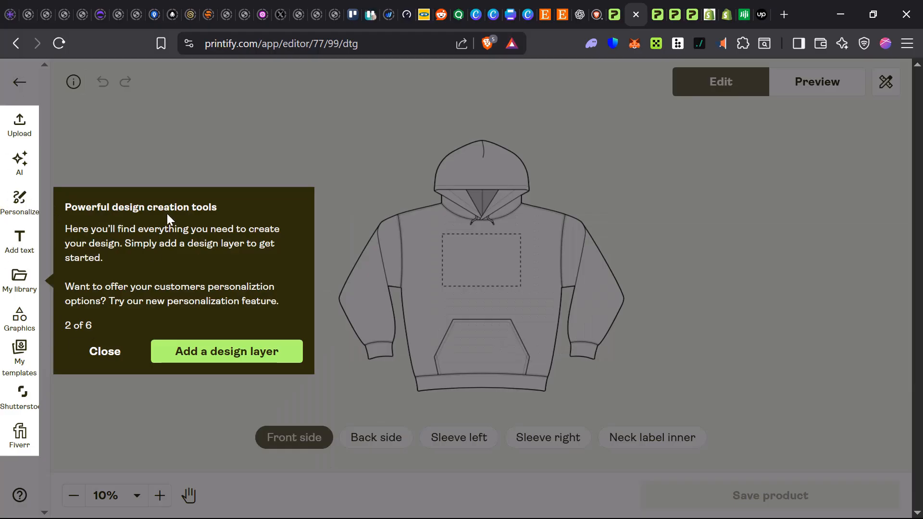
click(213, 354)
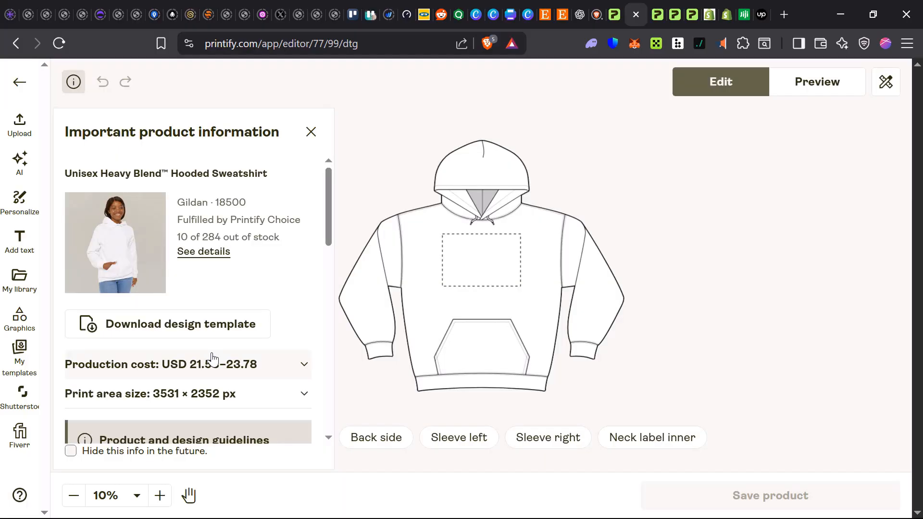
- Review the hooded sweatshirt's important product information, including production cost, print area size and the product and design guidelines
scroll(176, 354, down, 3)
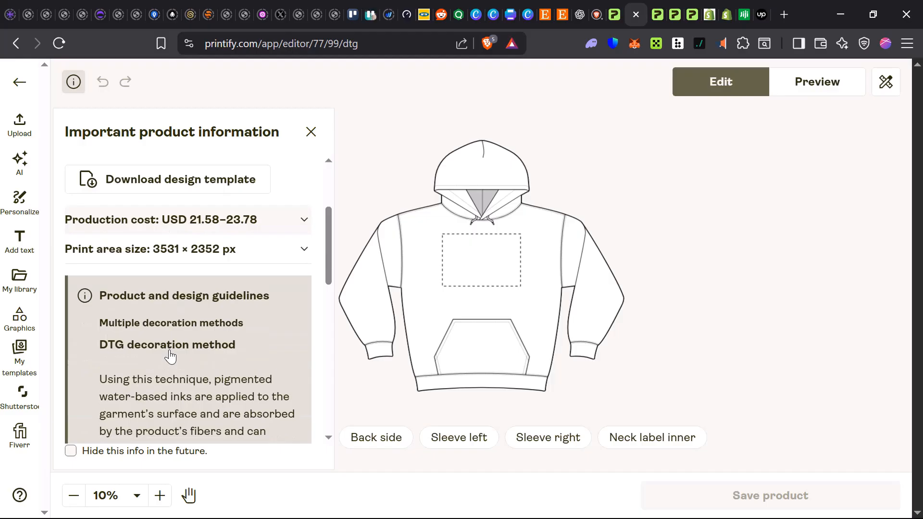
scroll(214, 327, down, 4)
scroll(233, 322, up, 7)
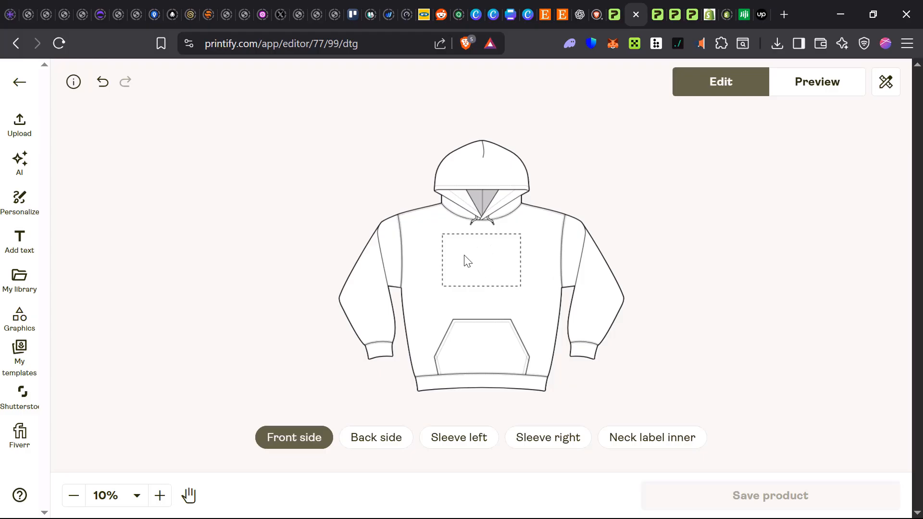
- Inspect the print areas on the back side, both sleeves and inner neck label, and return to the front side
click(364, 444)
click(461, 443)
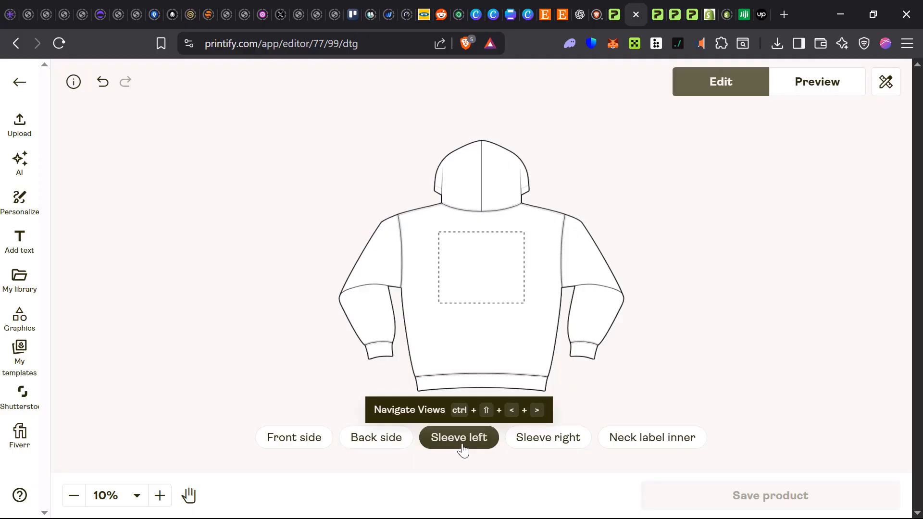
click(536, 448)
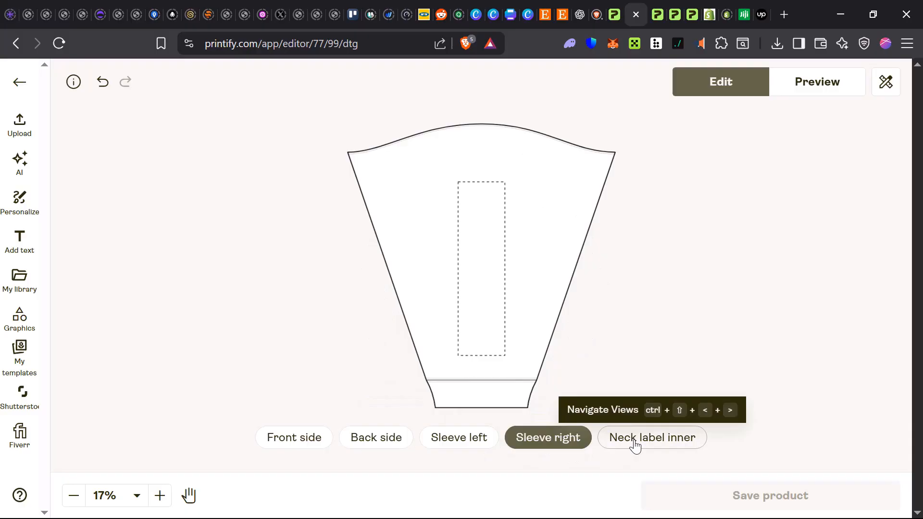
click(634, 445)
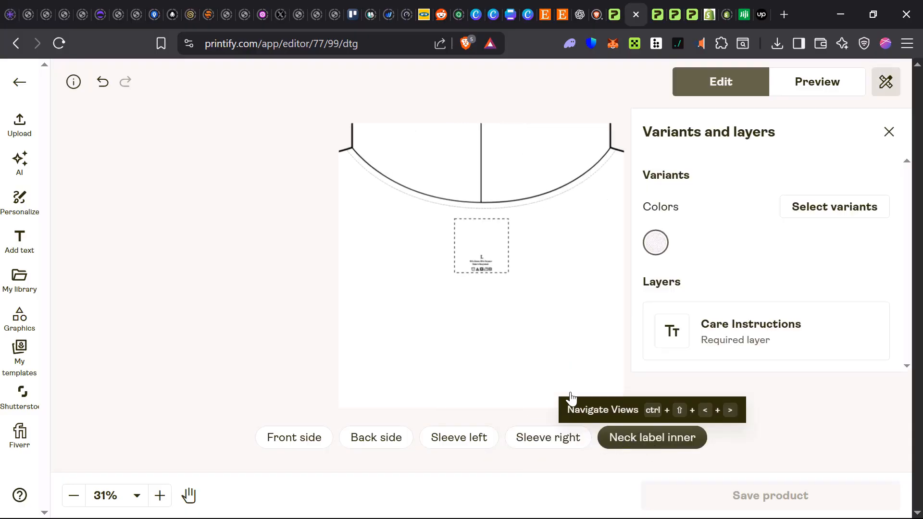
click(287, 446)
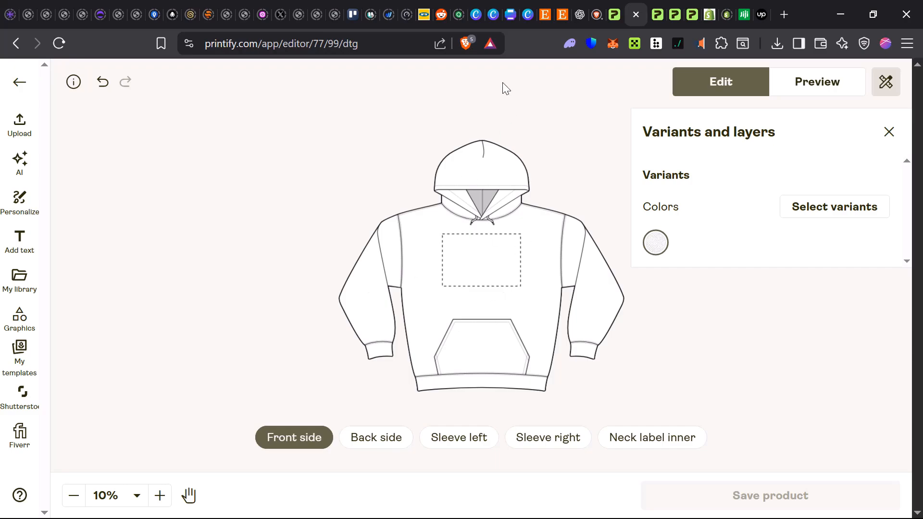
- Switch to Canva and search its templates from the home page for "t shirt template"
click(477, 15)
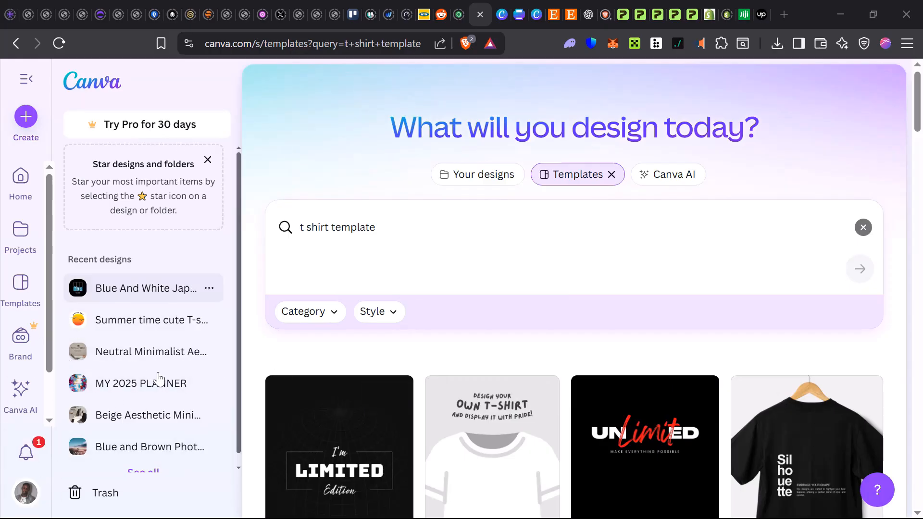
scroll(303, 402, down, 2)
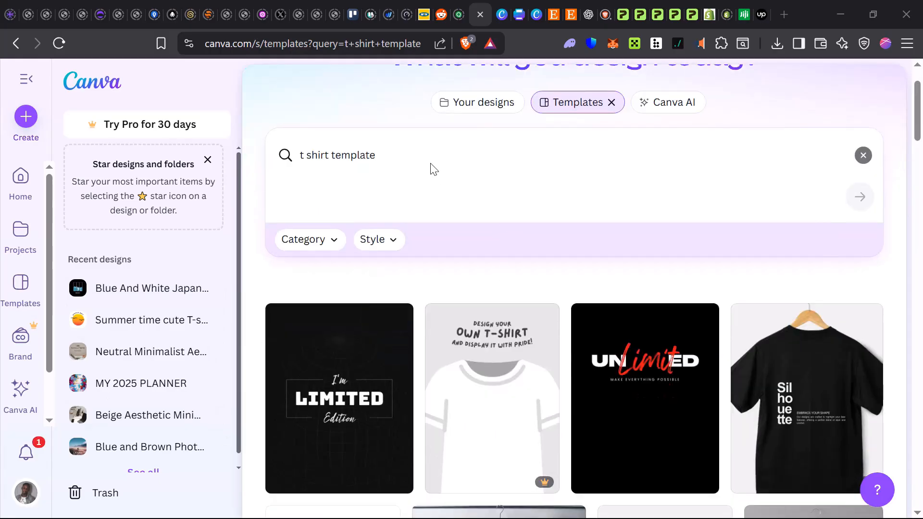
scroll(492, 166, up, 2)
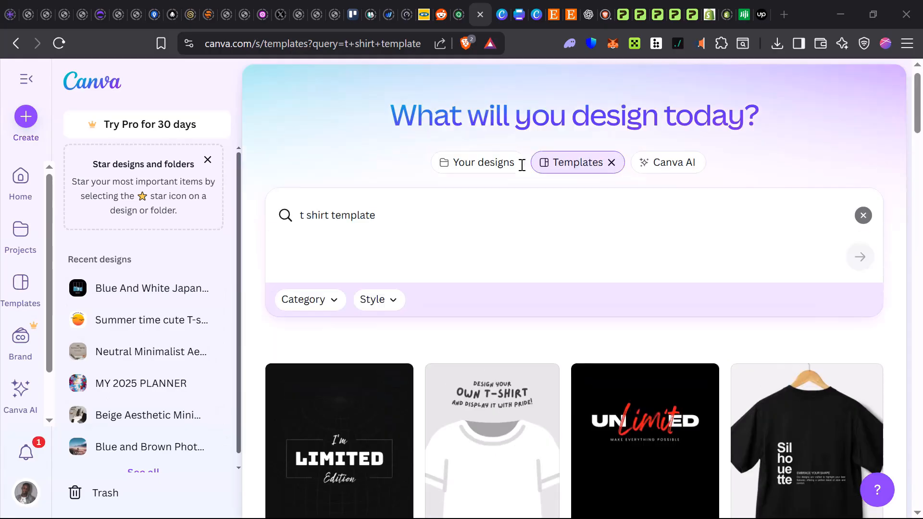
click(14, 178)
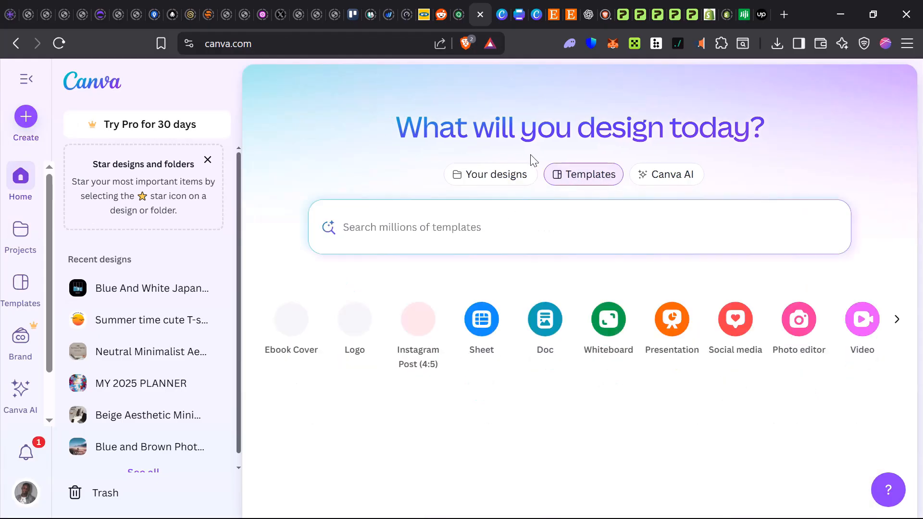
click(403, 227)
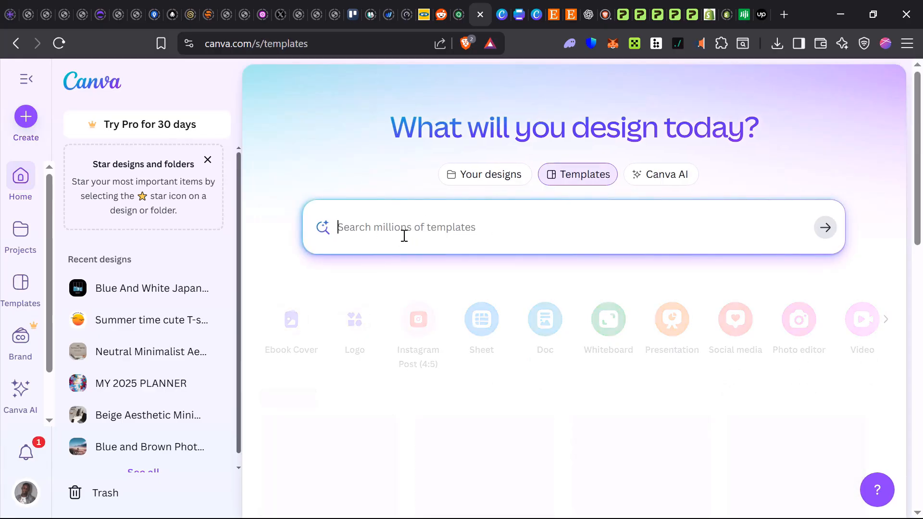
text(t)
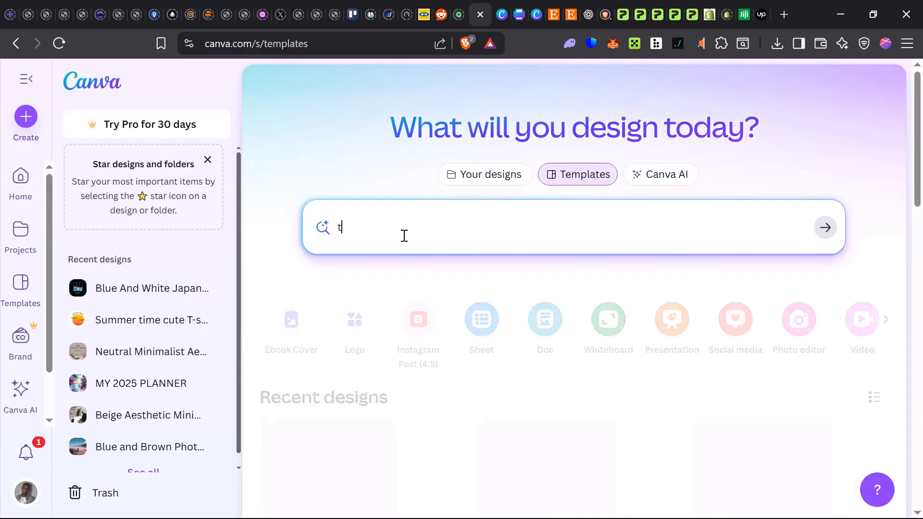
text( shirt temp)
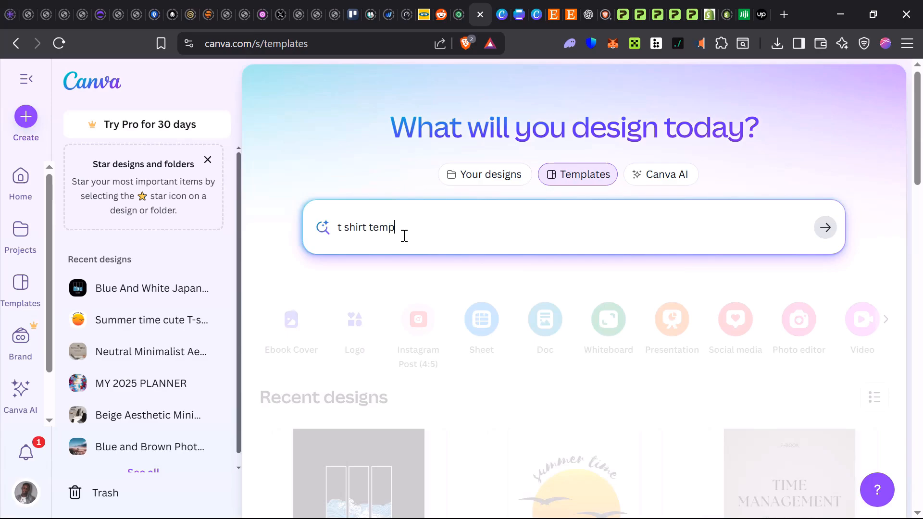
text(late)
key(Return)
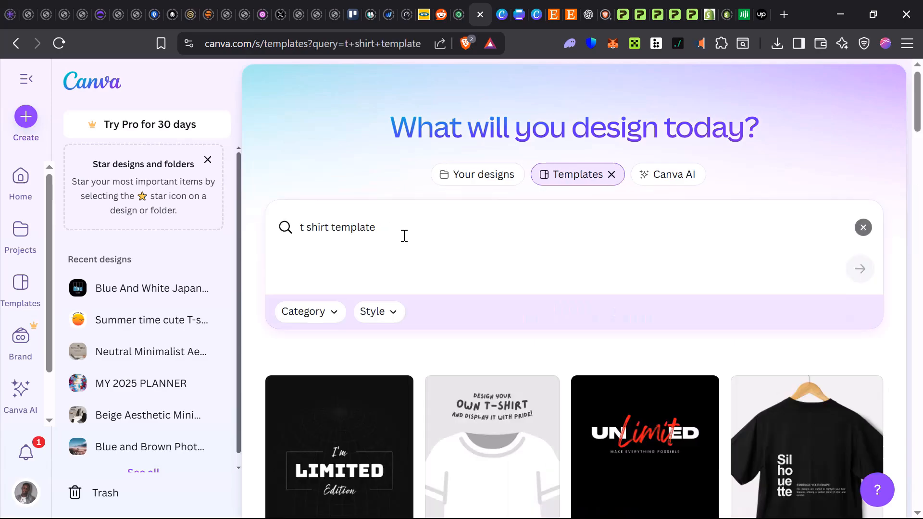
- Browse the T-shirt template results and open the "Summer time cute T-shirt template" for customization
scroll(428, 361, down, 2)
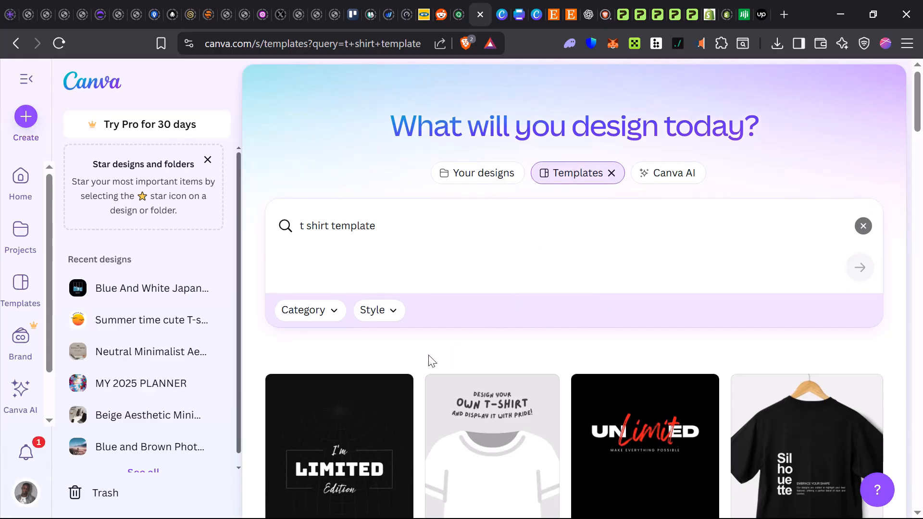
scroll(663, 380, down, 2)
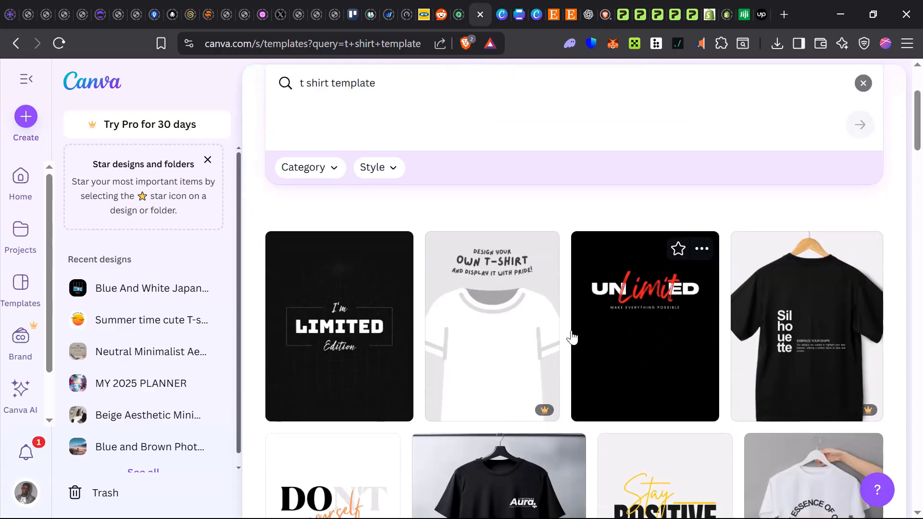
scroll(644, 294, down, 5)
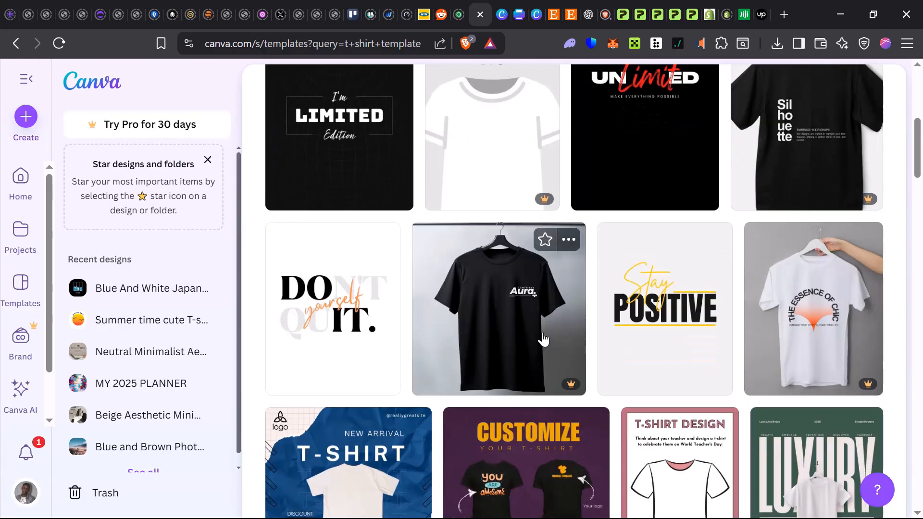
scroll(433, 292, down, 7)
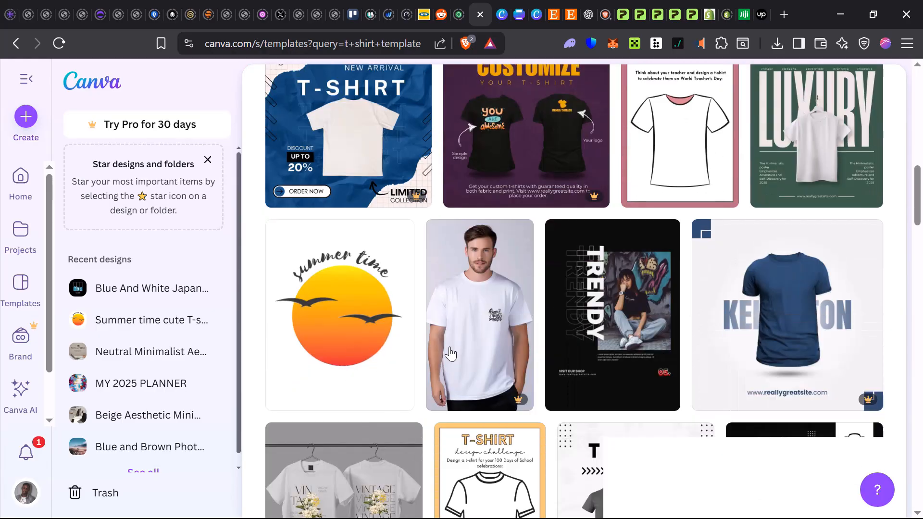
scroll(562, 332, down, 4)
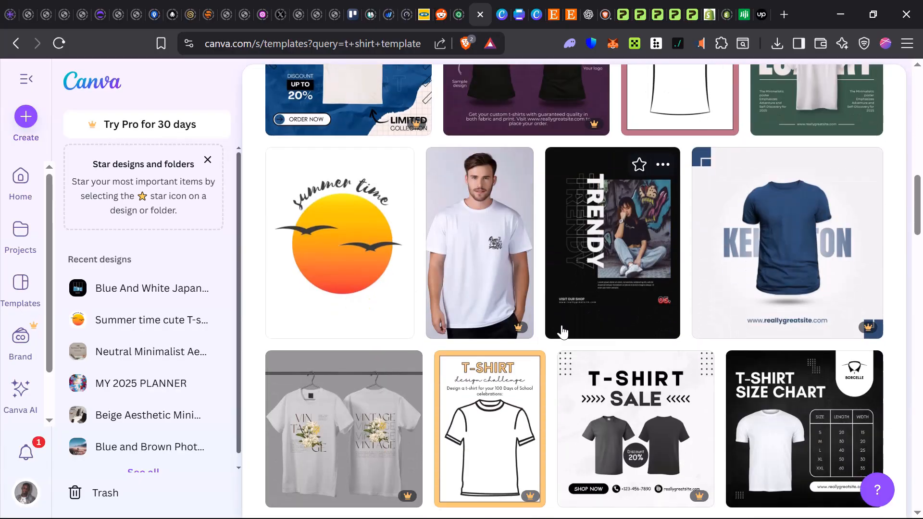
scroll(563, 325, down, 5)
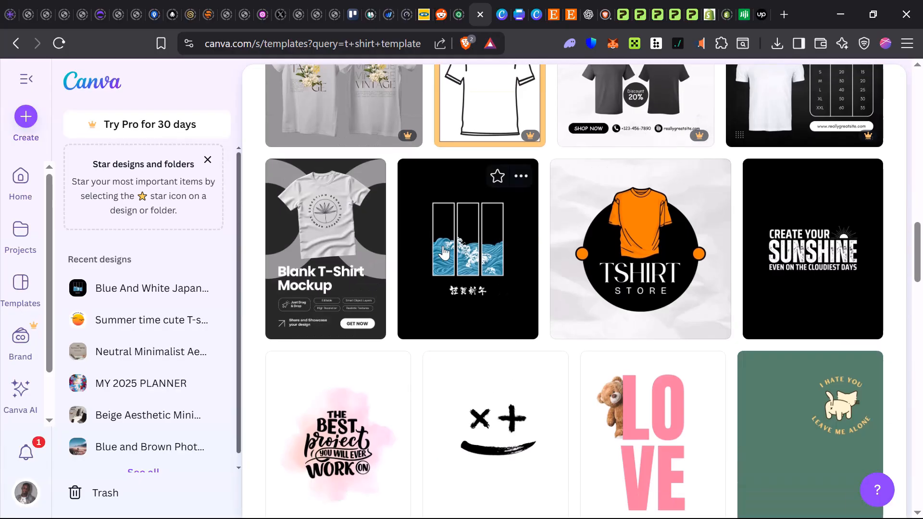
scroll(482, 243, up, 6)
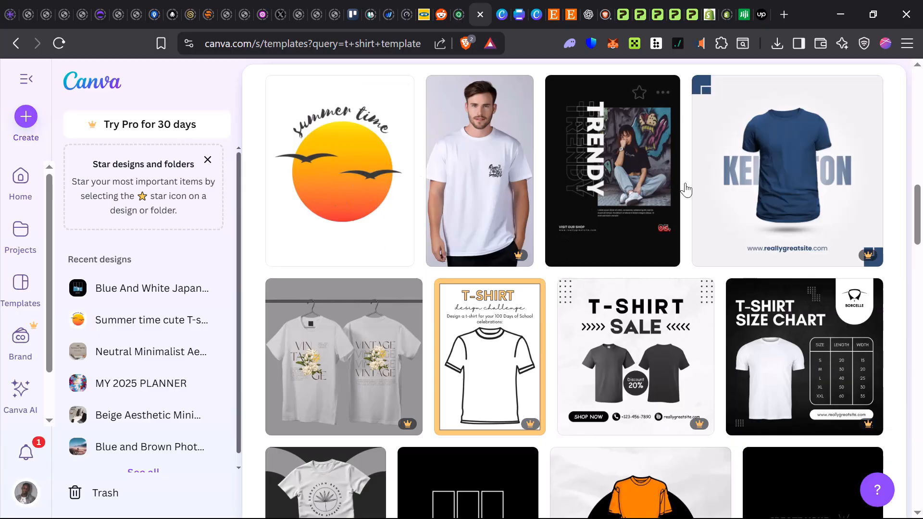
click(343, 161)
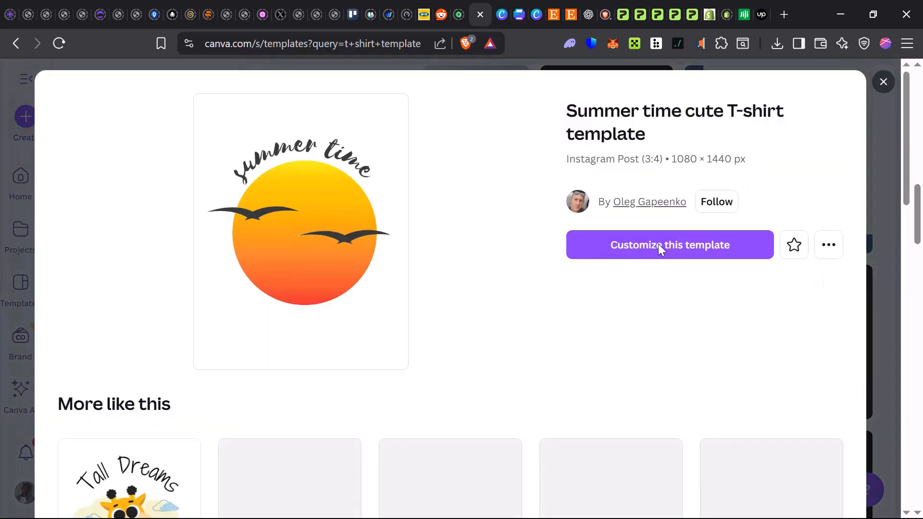
click(697, 245)
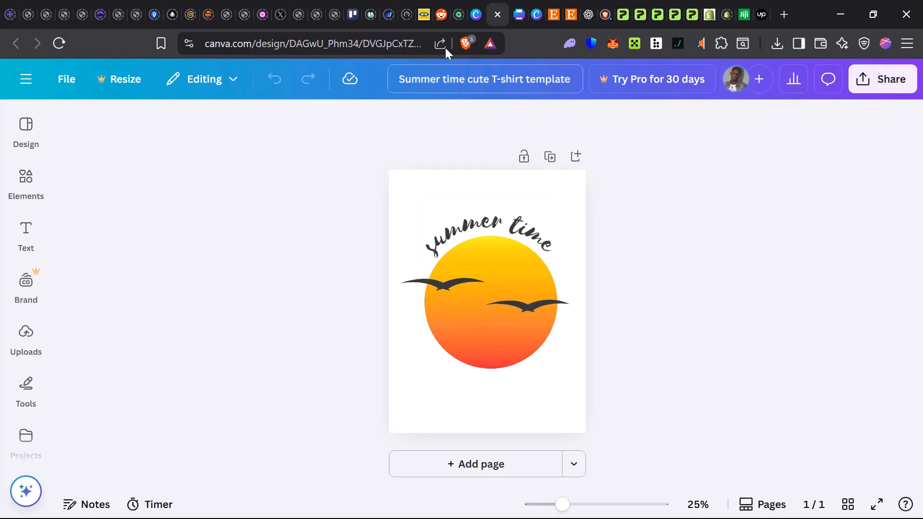
- Download the summer time design as a PNG at size 1 and save it in the Downloads folder, returning to the Printify editor
click(639, 13)
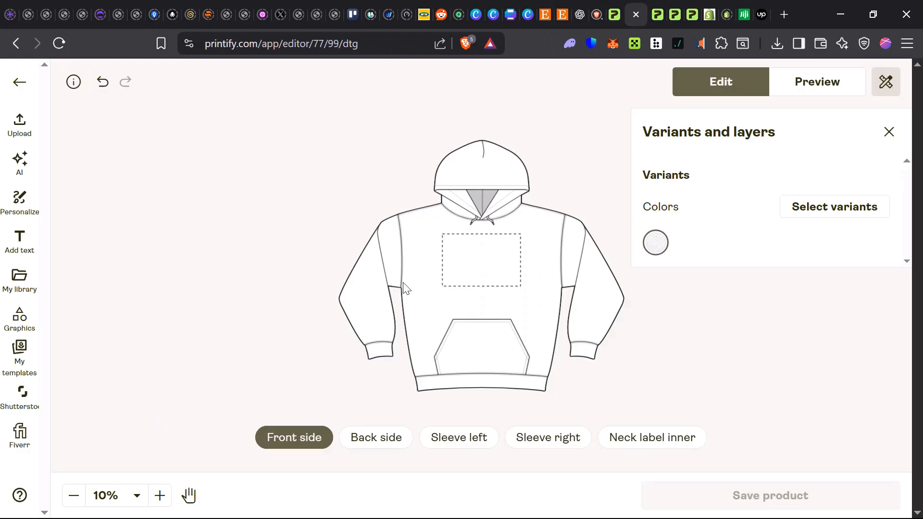
click(497, 19)
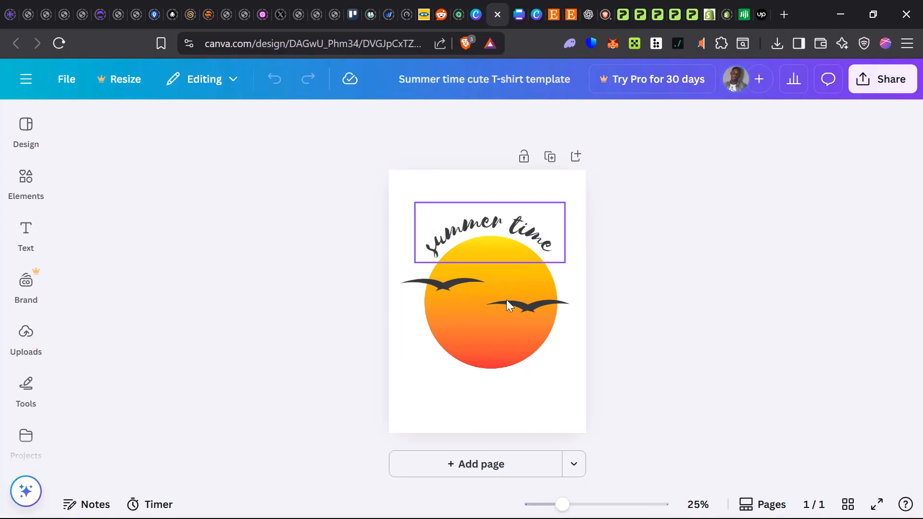
click(869, 91)
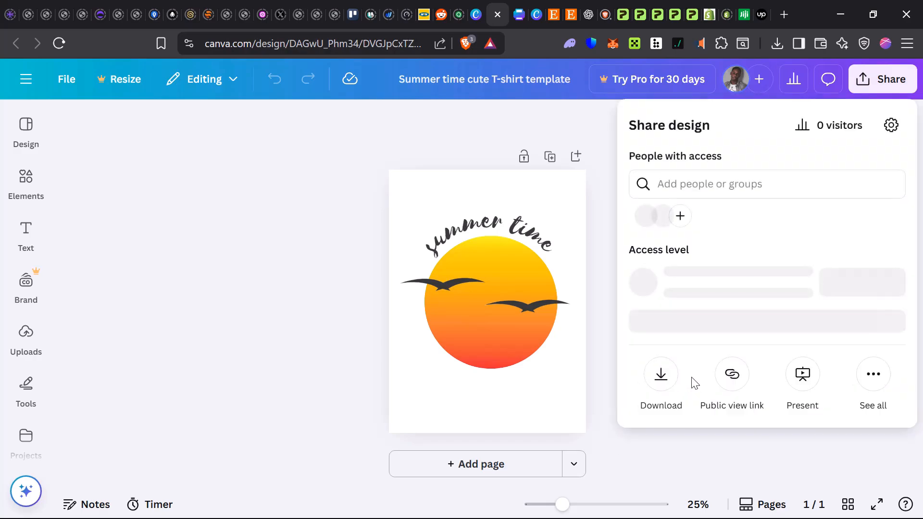
click(661, 376)
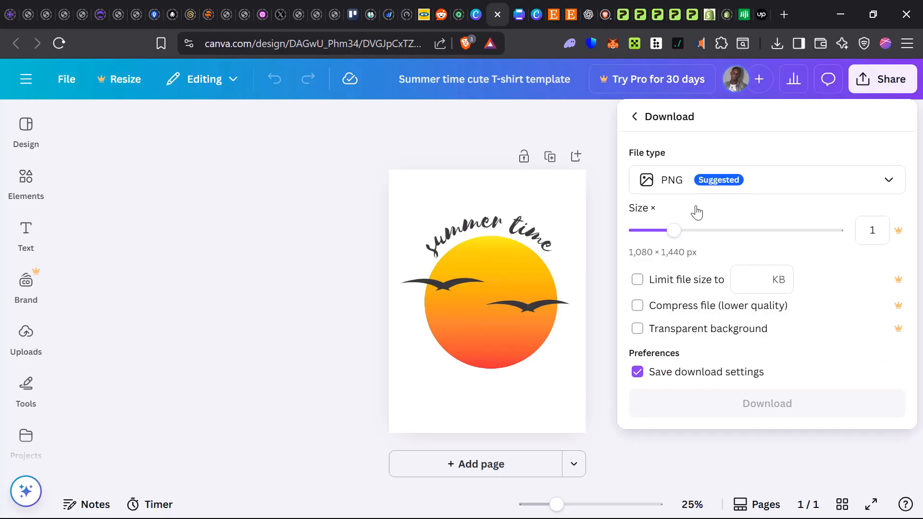
click(756, 406)
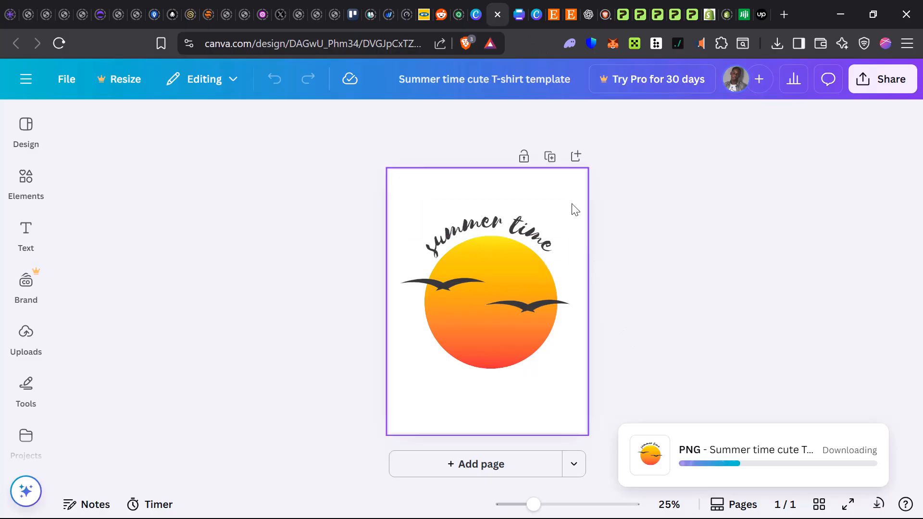
click(639, 16)
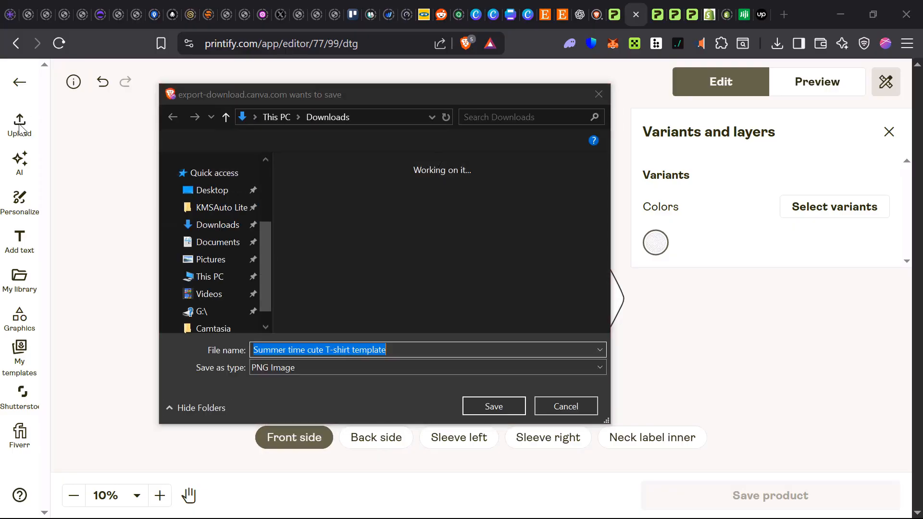
click(487, 407)
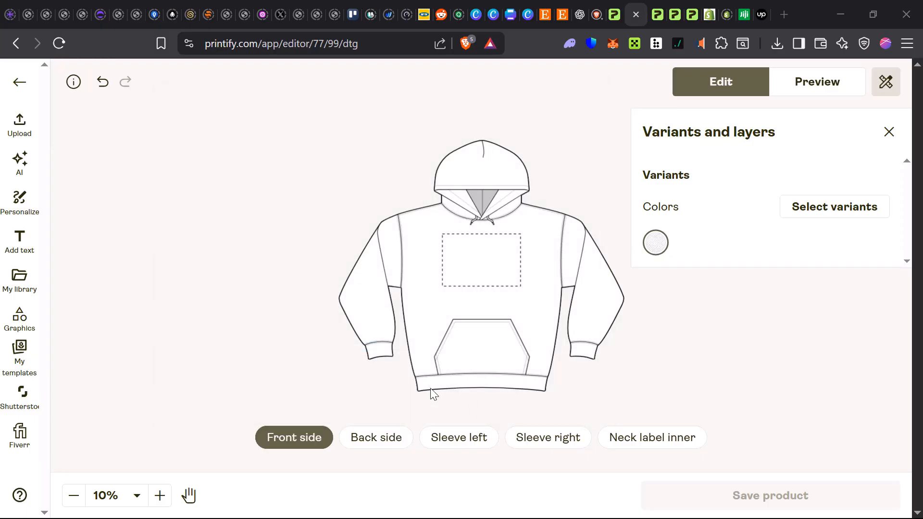
- Upload the "Summer time cute T-shirt template" PNG from the device onto the hoodie's front side
click(28, 134)
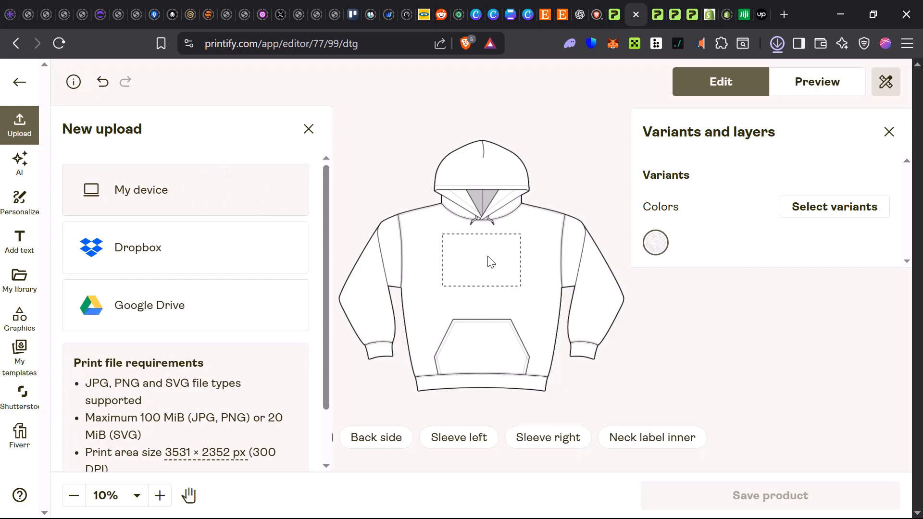
click(141, 202)
click(385, 201)
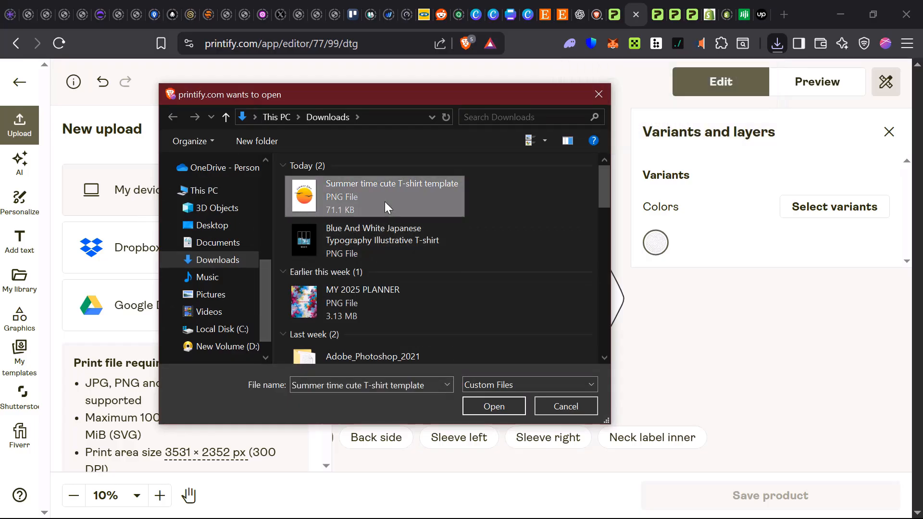
click(504, 402)
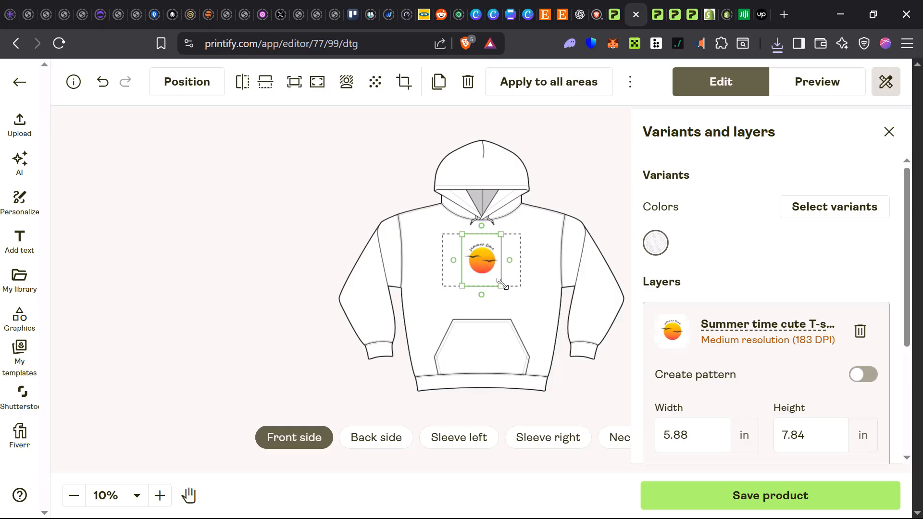
- Enlarge the summer time design to about 8.33 × 11.11 in and center it horizontally in the front print area
drag(508, 287, 527, 298)
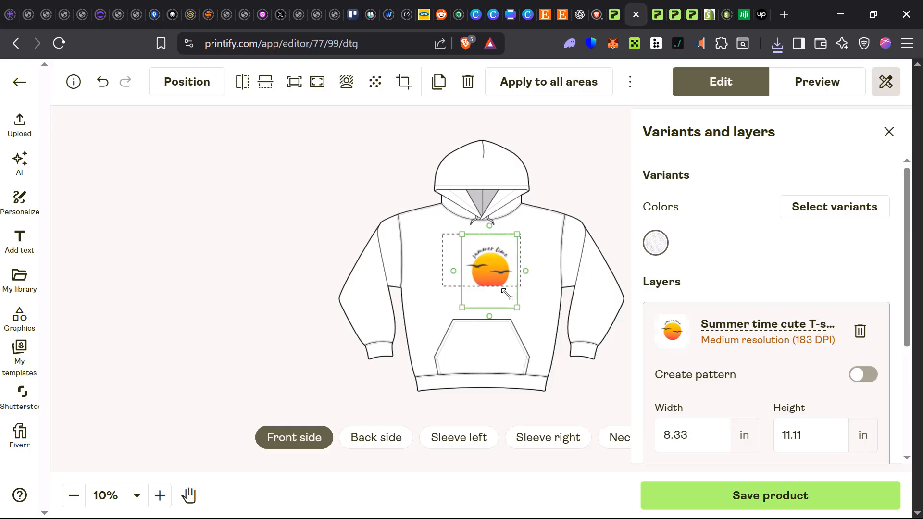
drag(500, 270, 494, 266)
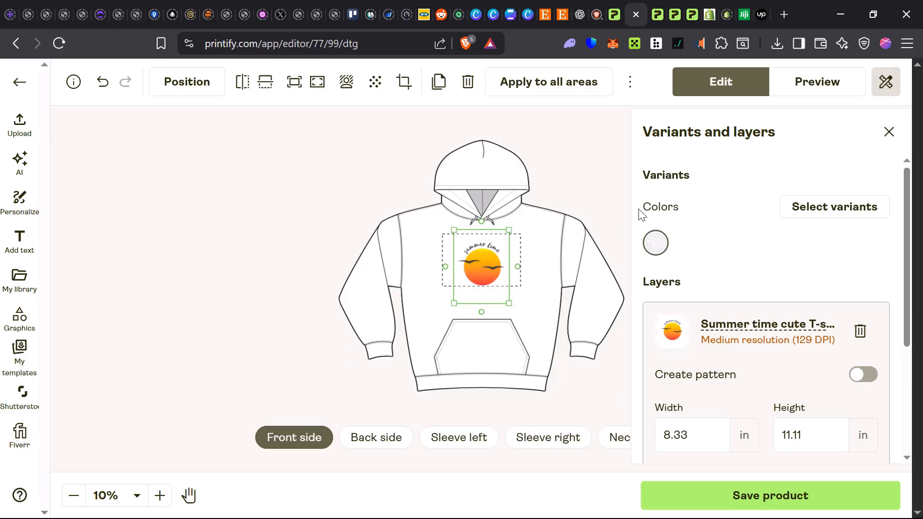
- Preview the hoodie design in the Folded, Back and Front mockup views
click(830, 87)
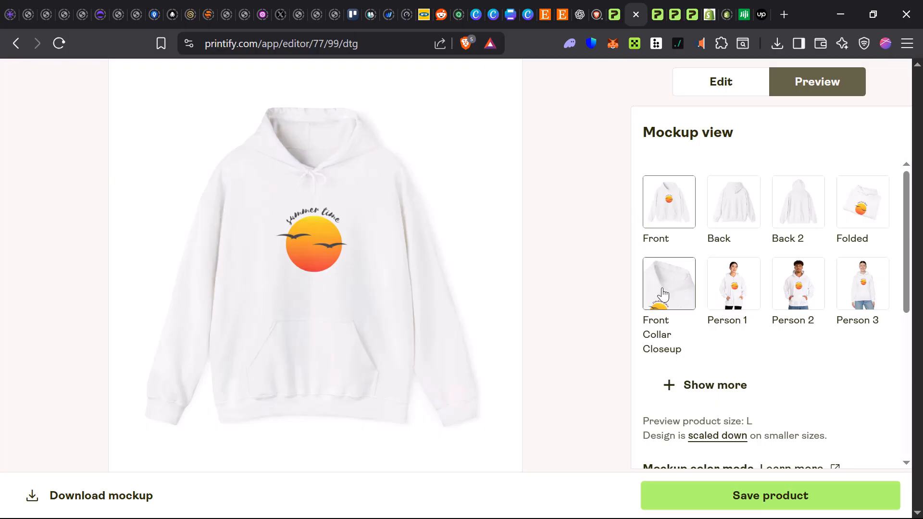
click(876, 226)
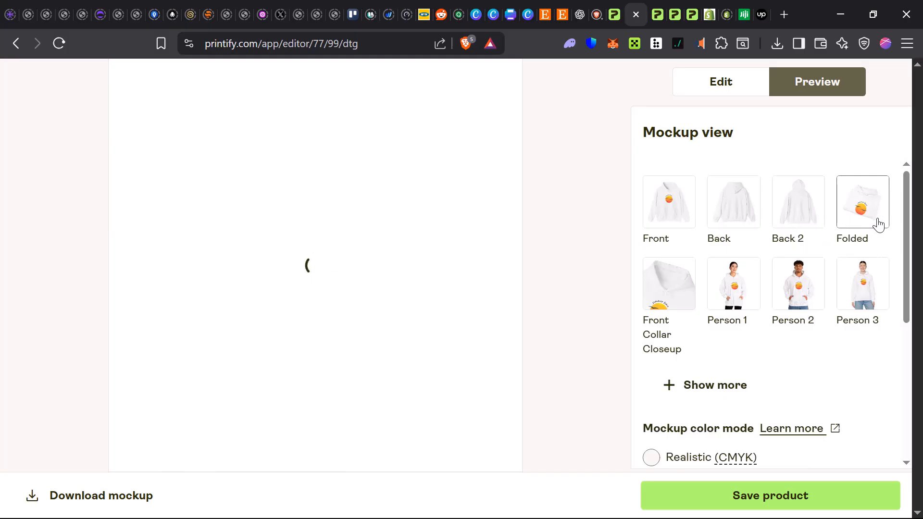
click(746, 220)
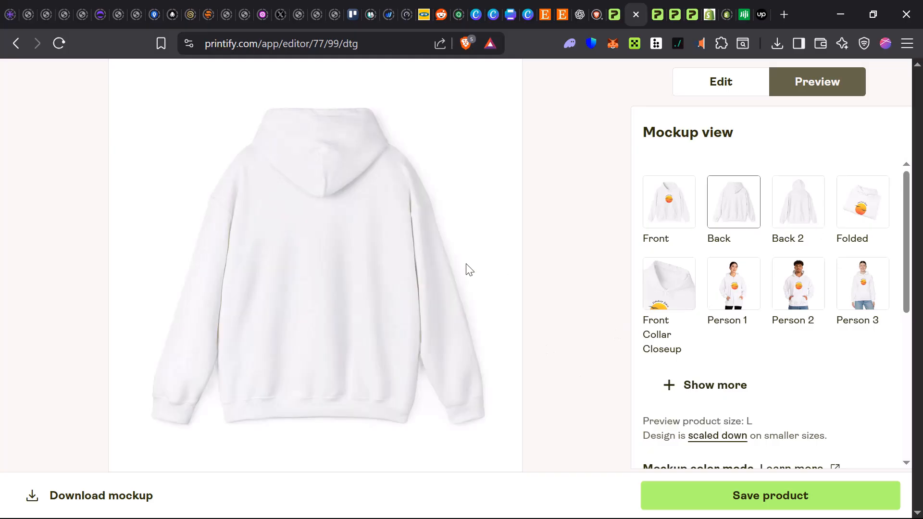
click(683, 214)
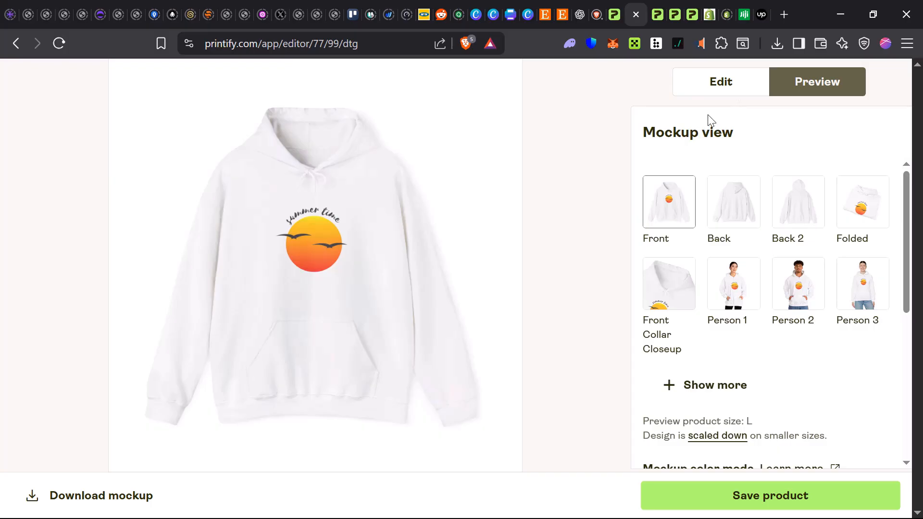
- Place the summer time design from the library on the hoodie's back side, enlarged to about 9.48 × 12.64 in and centered
key(ctrl+bracketleft)
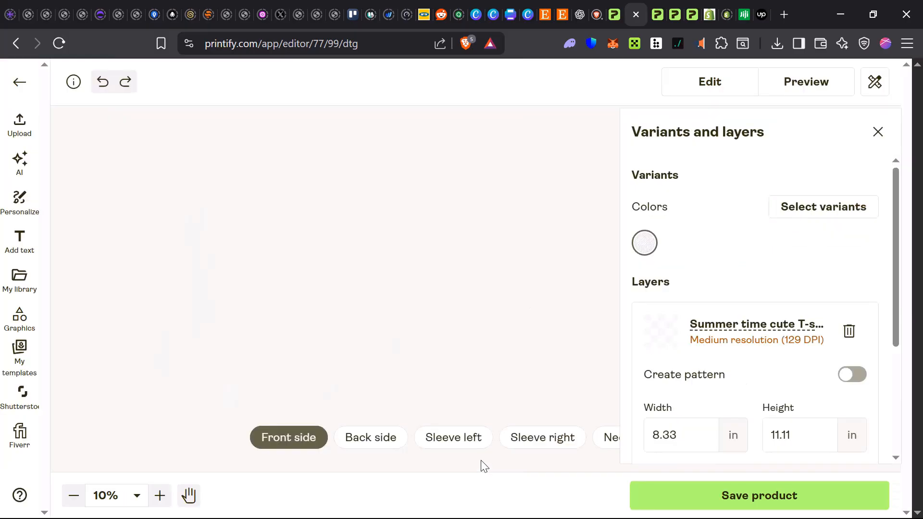
click(466, 268)
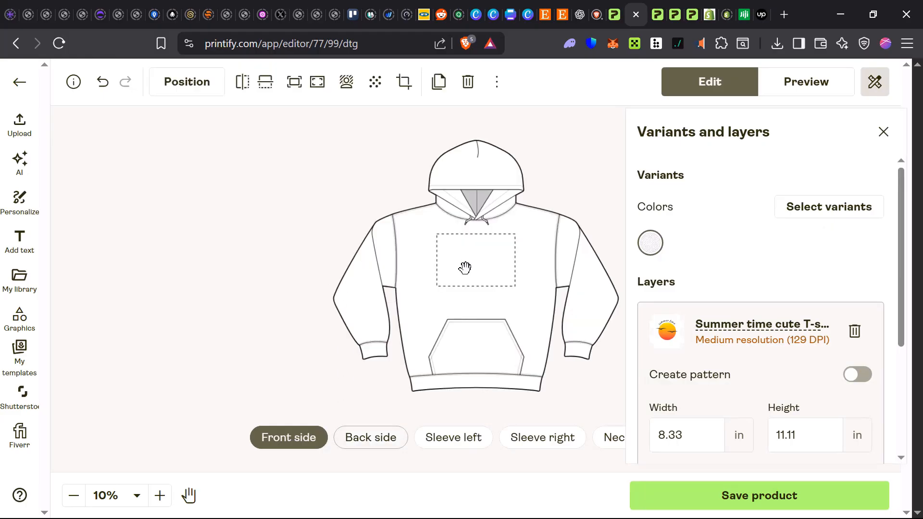
click(362, 440)
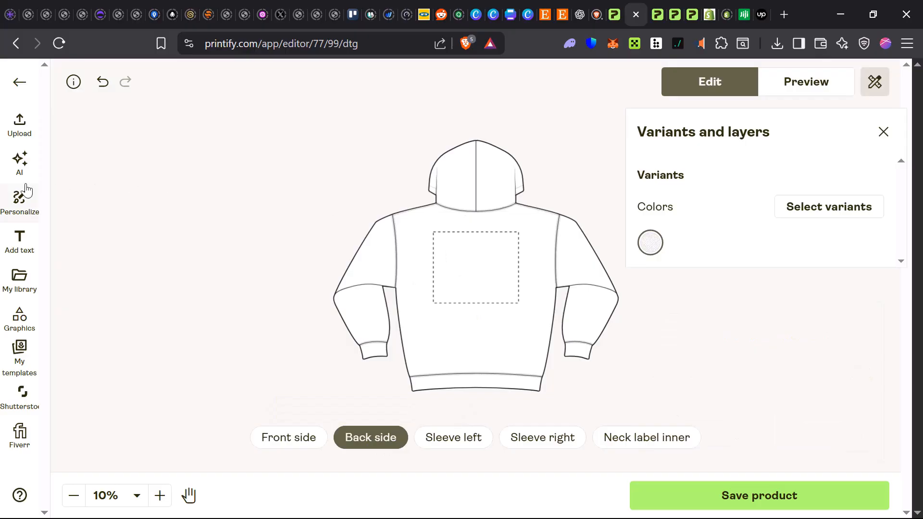
click(17, 129)
scroll(134, 312, down, 2)
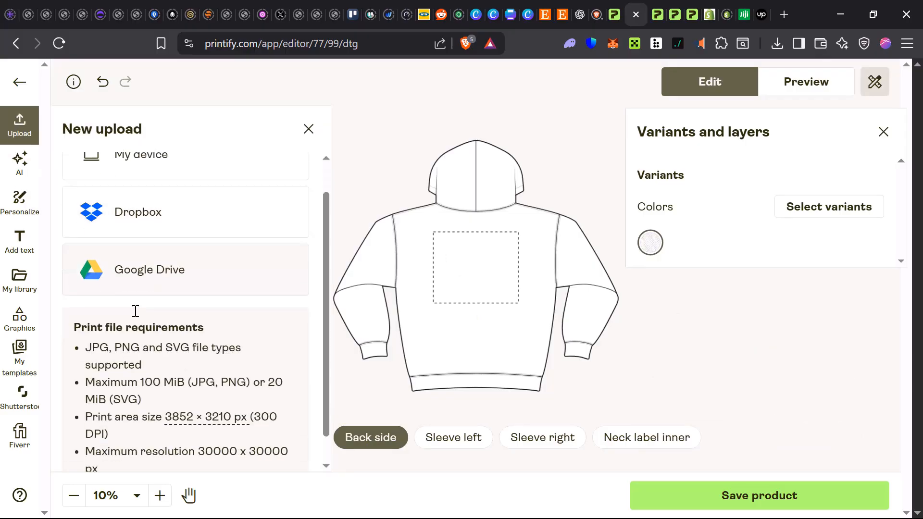
click(21, 278)
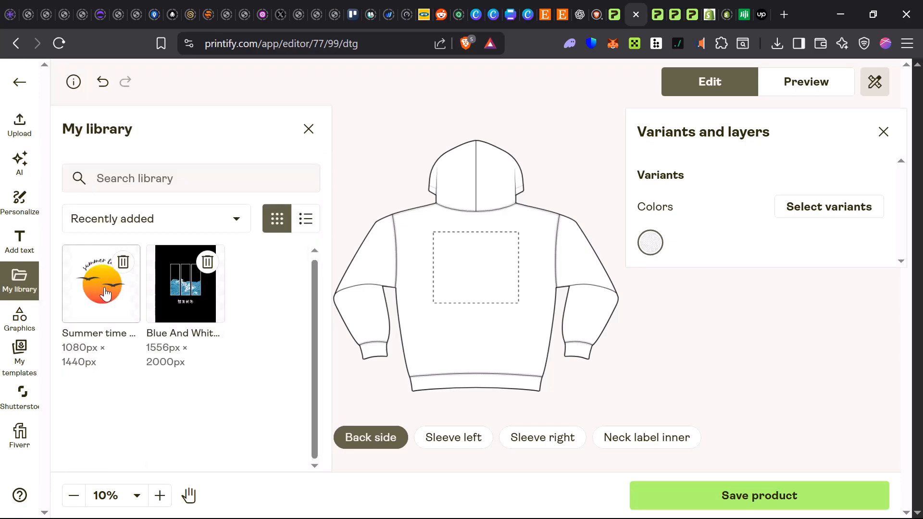
click(109, 290)
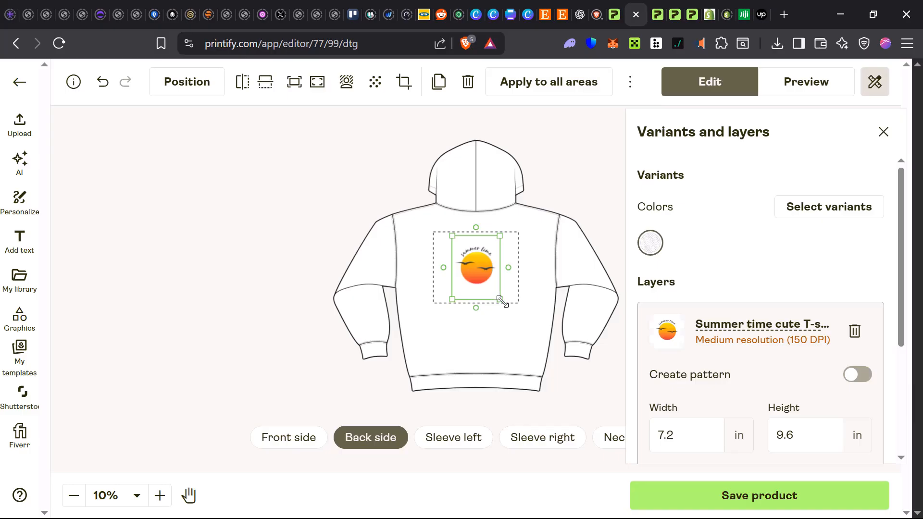
drag(500, 299, 530, 304)
drag(485, 279, 476, 268)
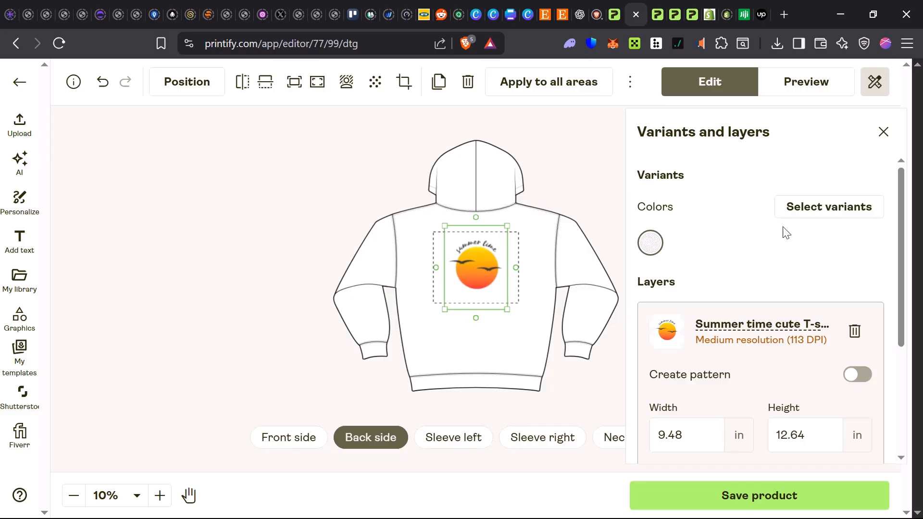
- Review the back and front mockups and save the product, continuing to the list of products for publishing
click(801, 89)
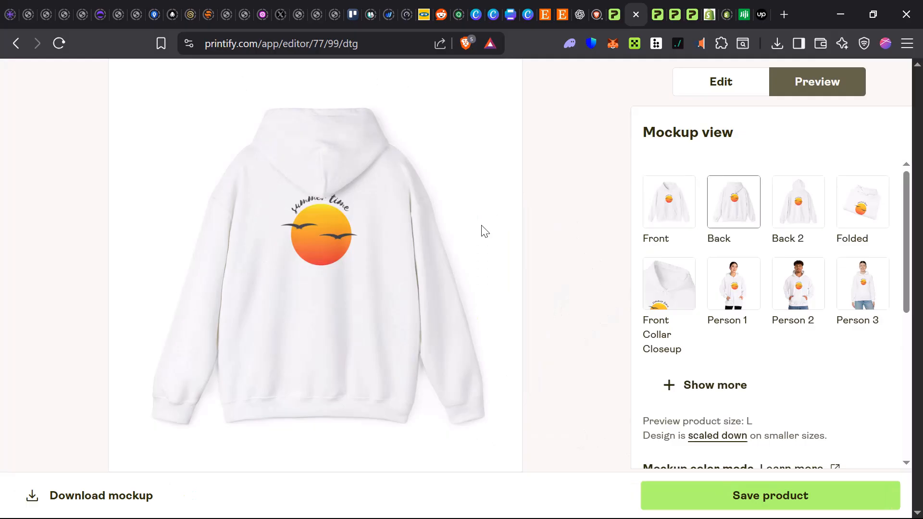
click(664, 215)
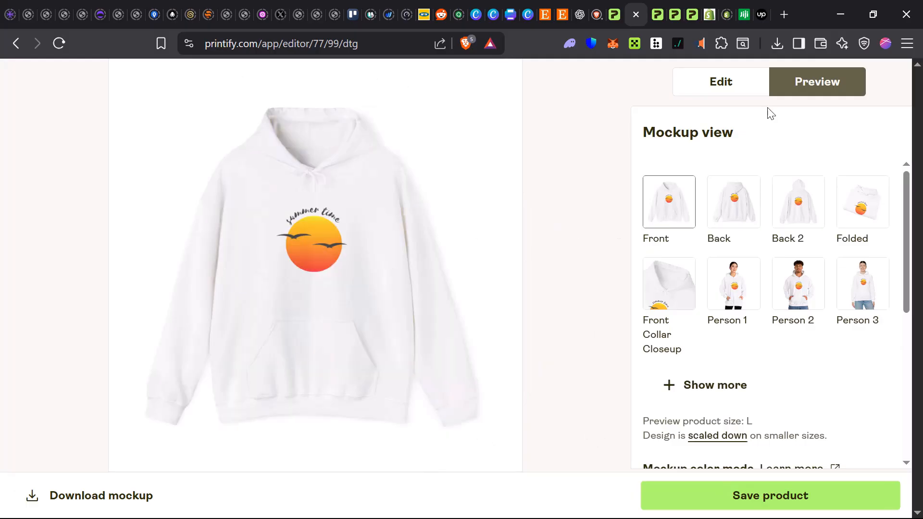
click(772, 500)
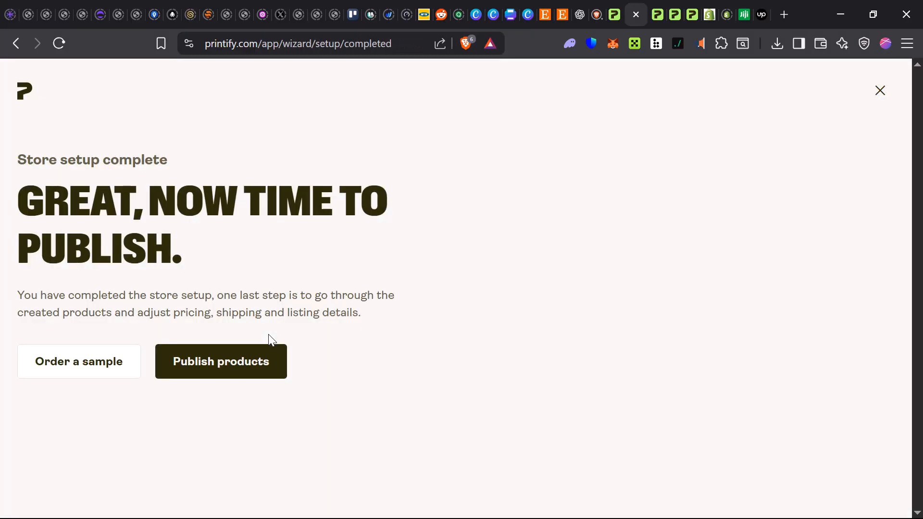
scroll(207, 372, down, 1)
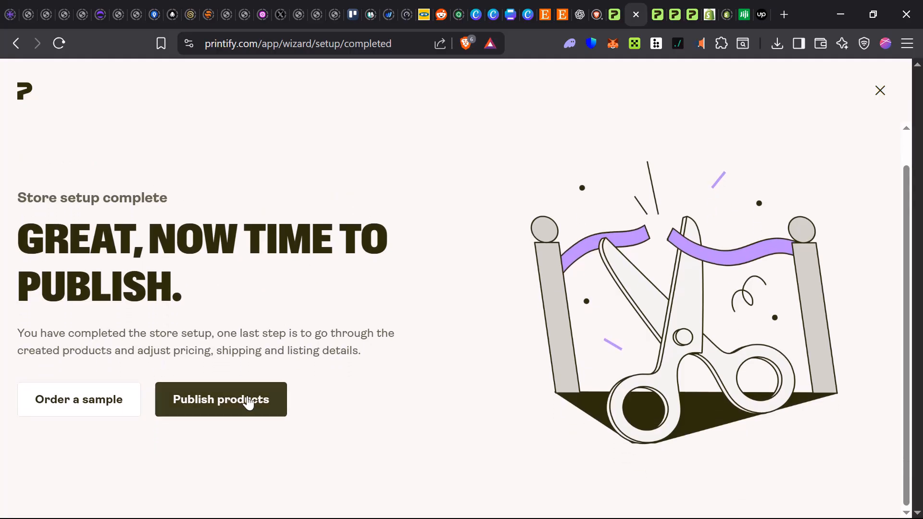
click(249, 404)
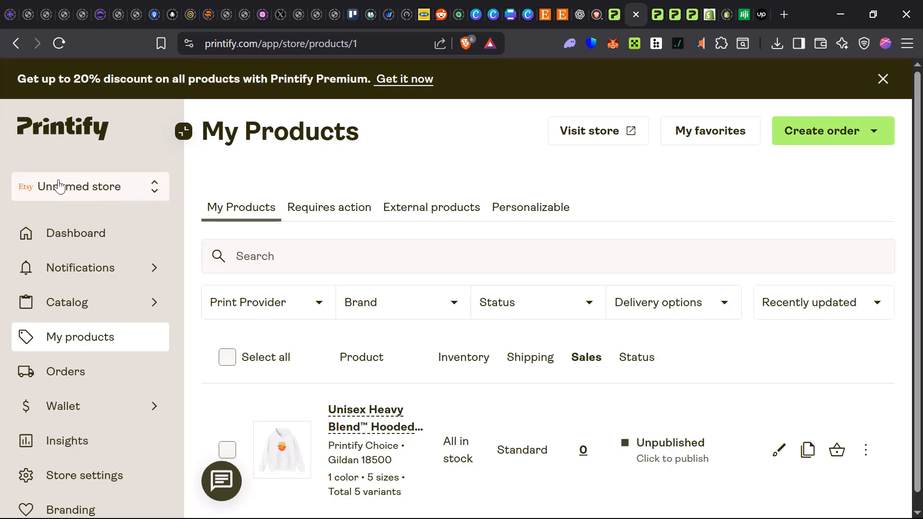
click(103, 188)
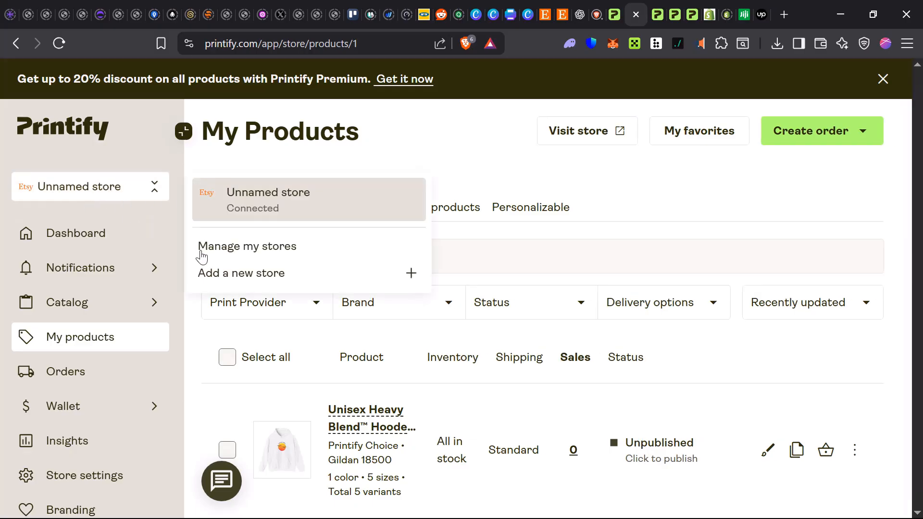
click(226, 274)
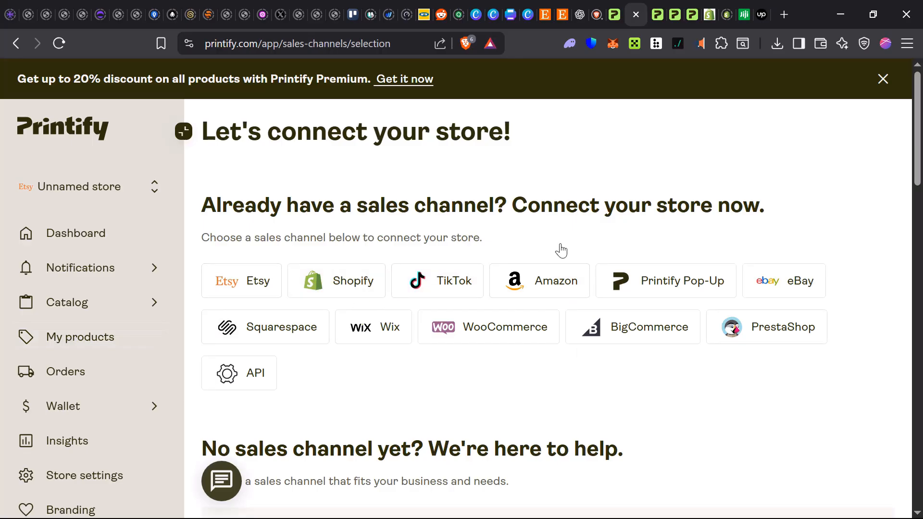
click(273, 282)
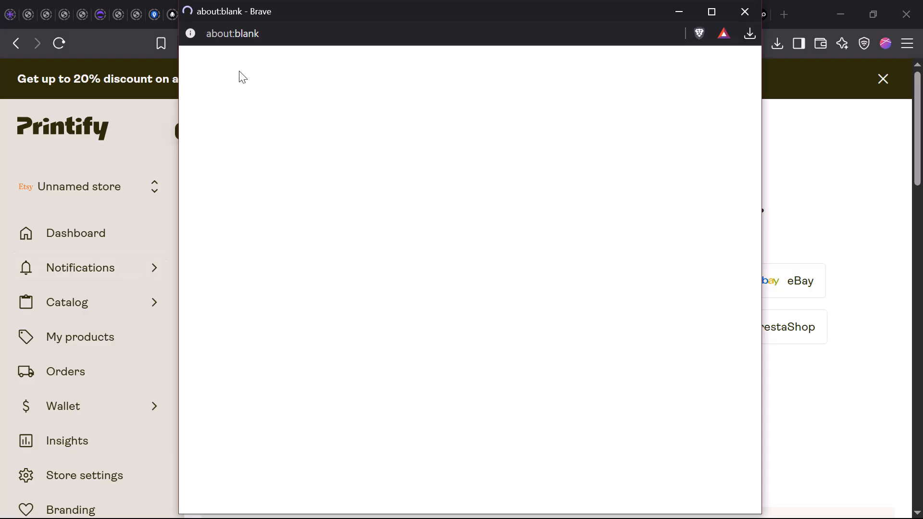
click(746, 12)
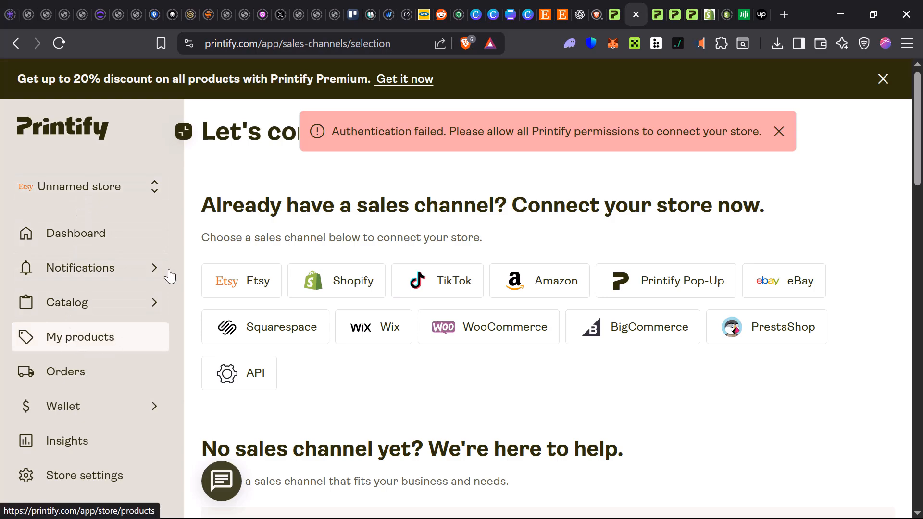
click(68, 342)
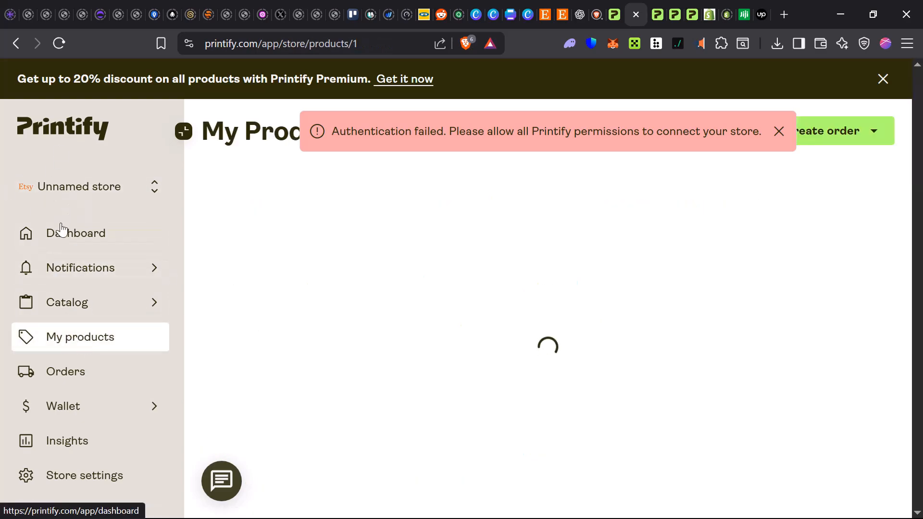
click(779, 132)
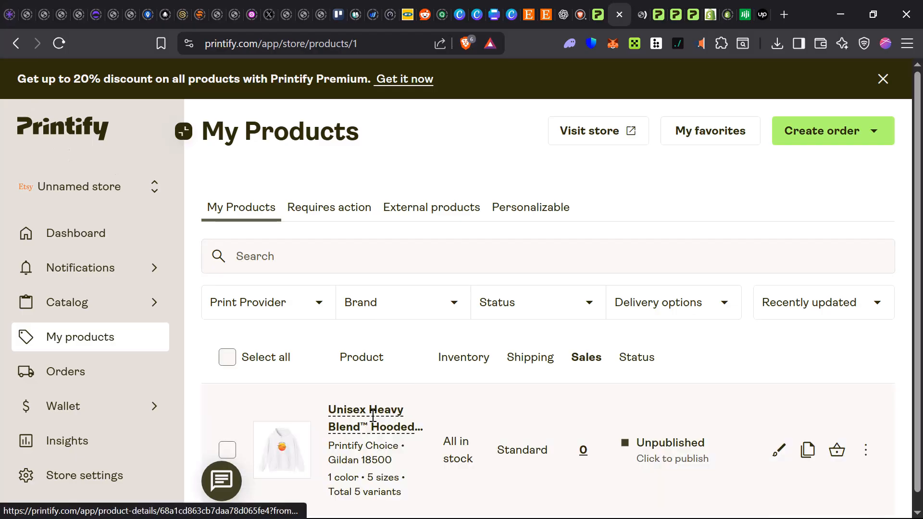
- Open the details of the unpublished Unisex Heavy Blend hooded sweatshirt and publish it to the Etsy store
scroll(626, 443, down, 1)
click(653, 446)
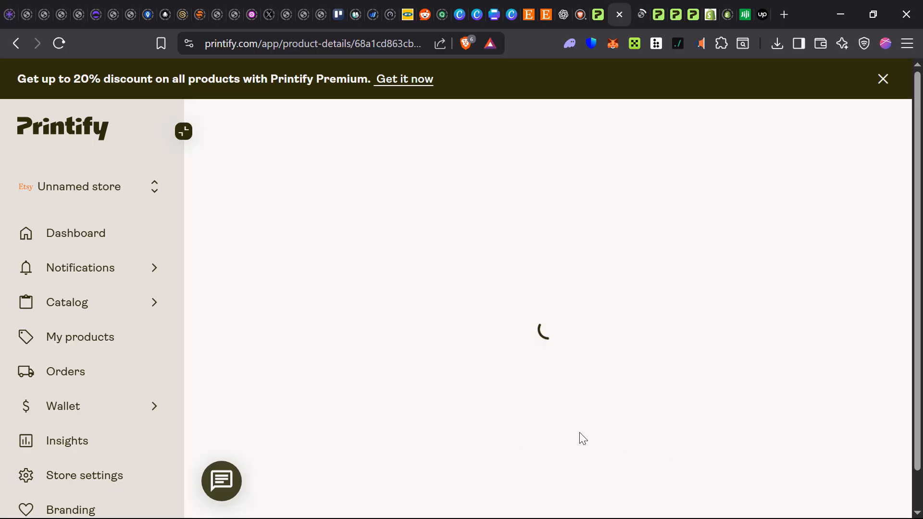
scroll(788, 501, down, 1)
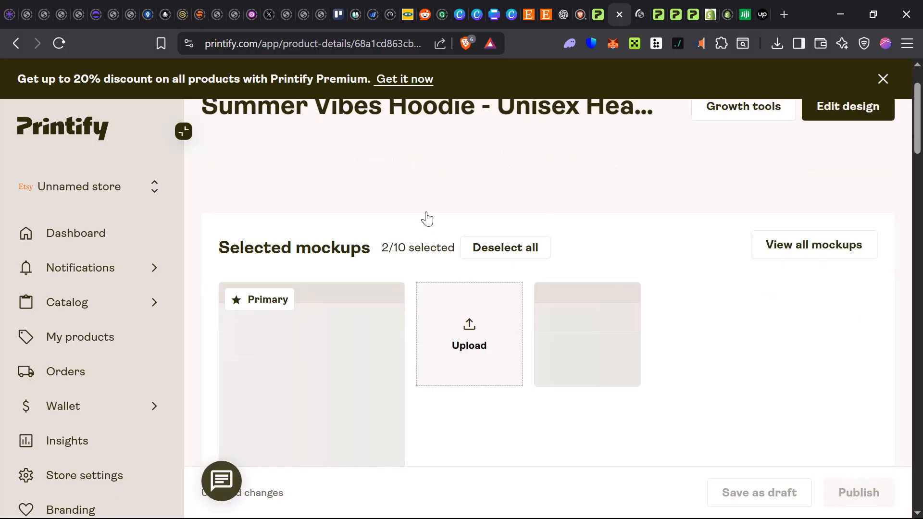
scroll(412, 183, up, 1)
click(851, 493)
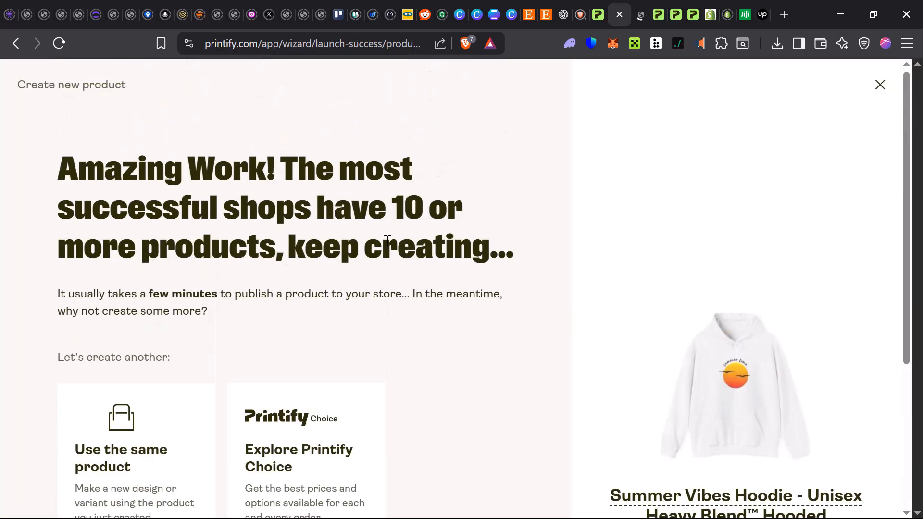
- Switch to the Etsy shop page and examine its listed items for the published hoodie
scroll(568, 317, down, 3)
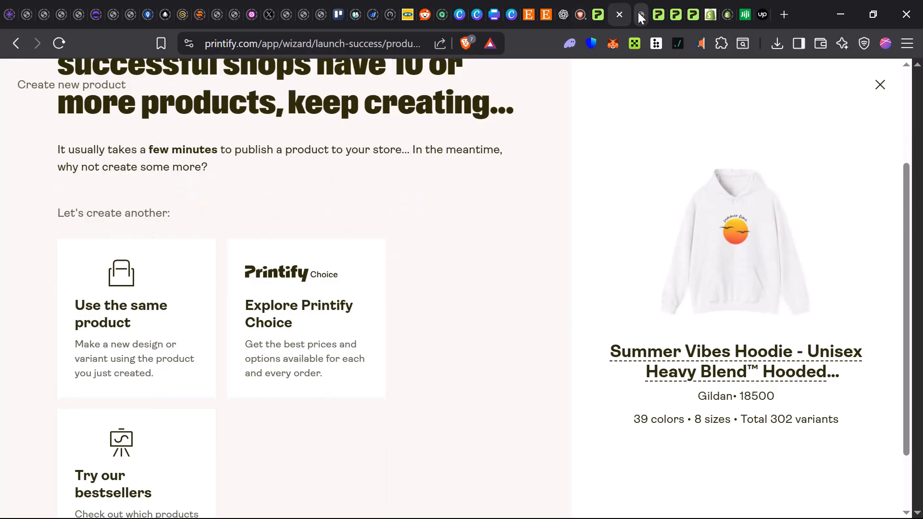
click(639, 12)
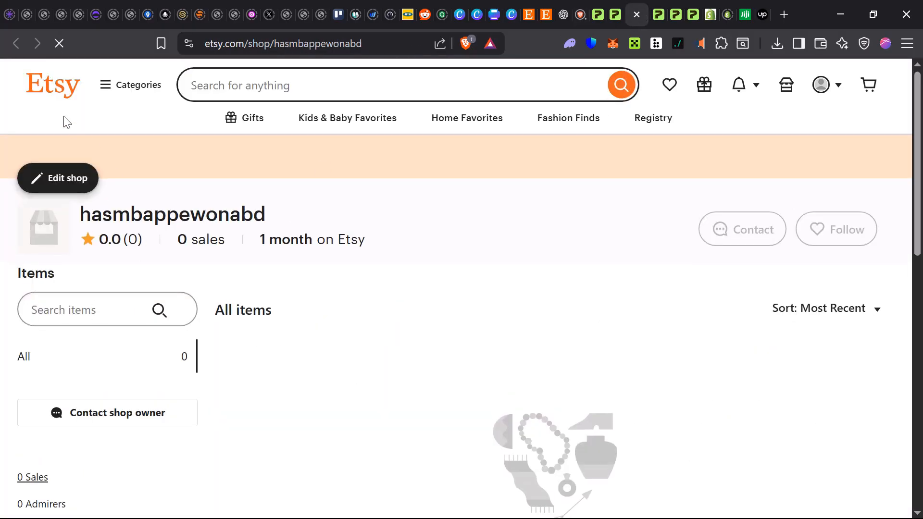
scroll(504, 366, down, 7)
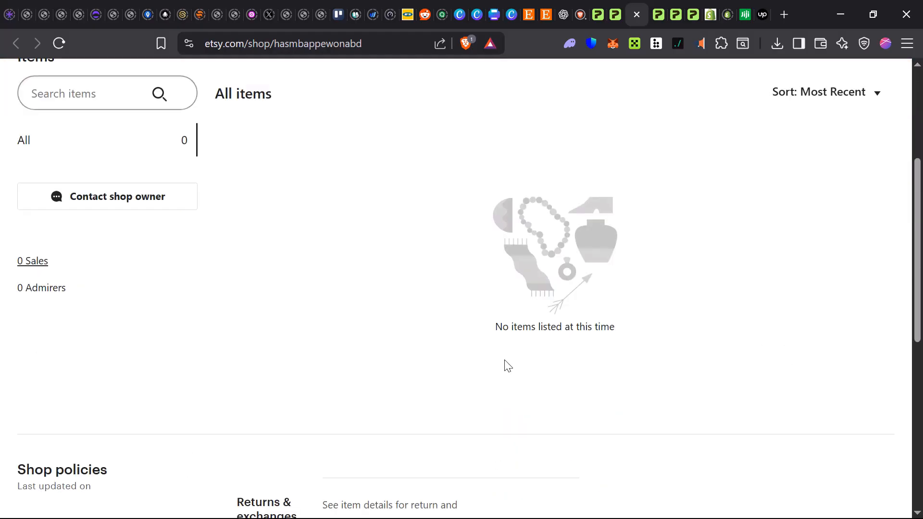
scroll(450, 360, up, 4)
scroll(450, 360, up, 3)
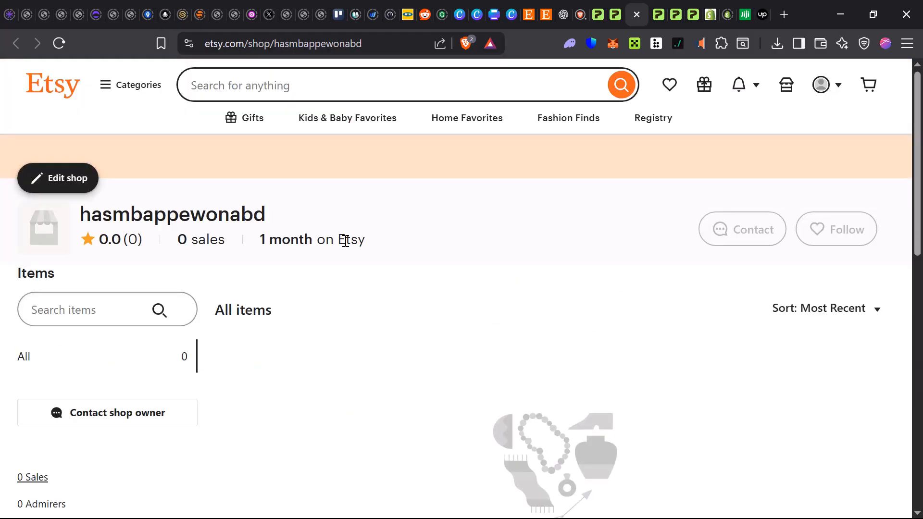